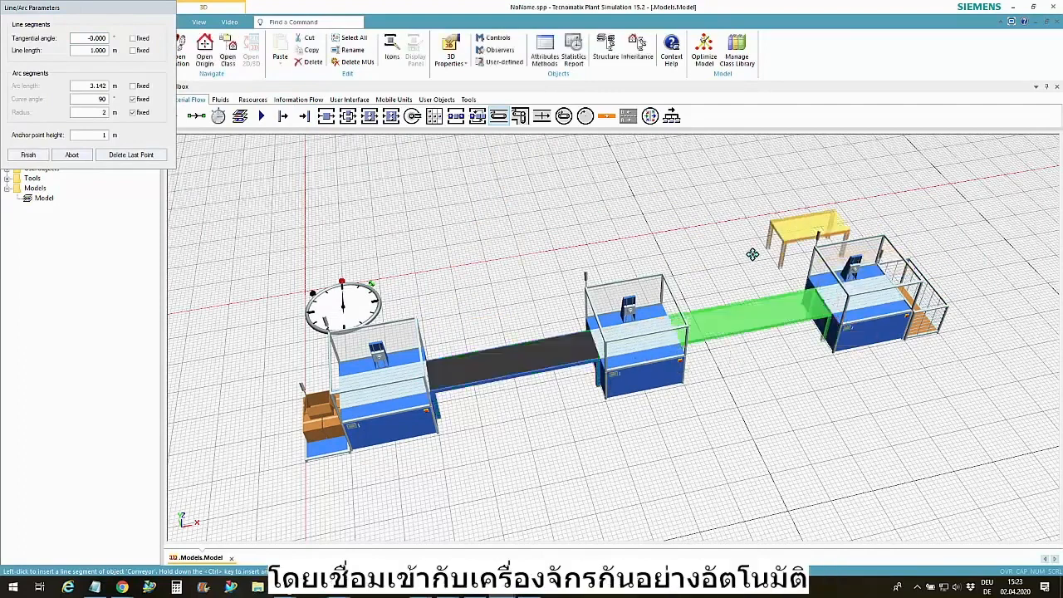
# Complete the conveyor to the last station and start the simulation with the EventController, moving its dialog clear of the line
pyautogui.click(825, 323)
pyautogui.doubleClick(368, 302)
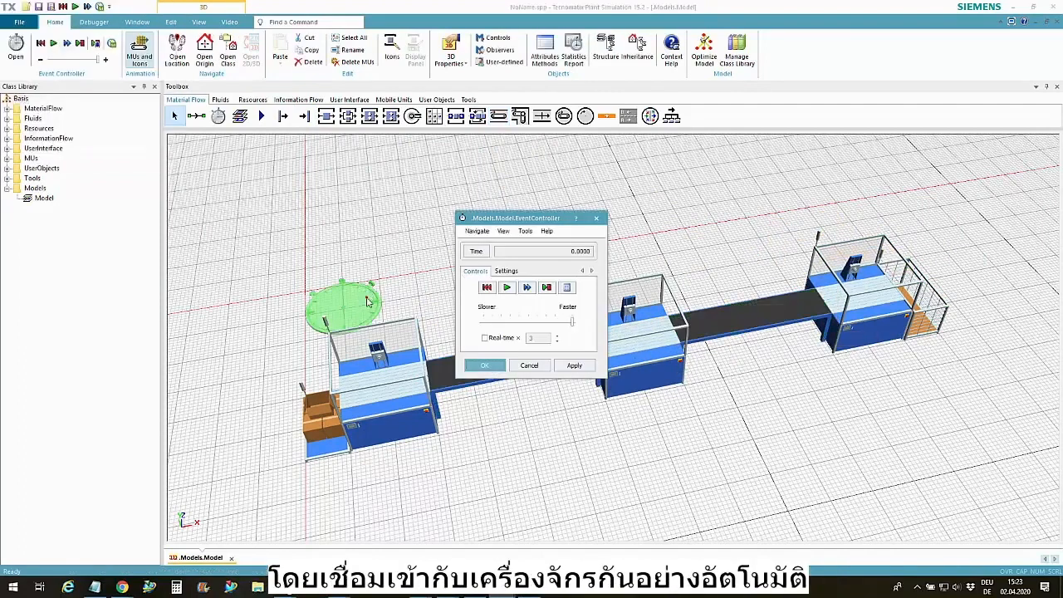
pyautogui.click(507, 287)
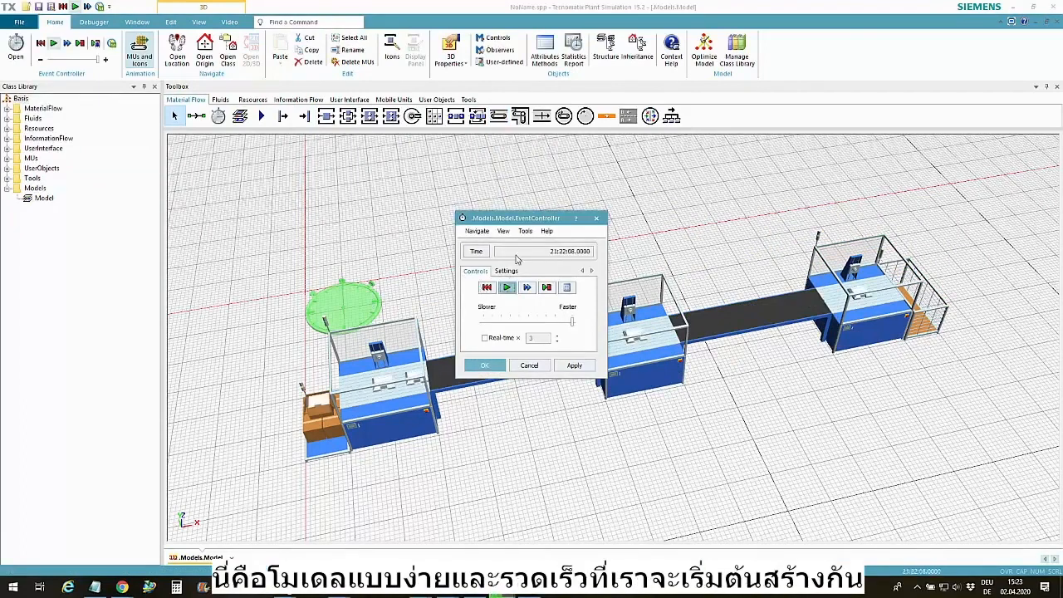
pyautogui.moveTo(525, 224); pyautogui.dragTo(288, 145)
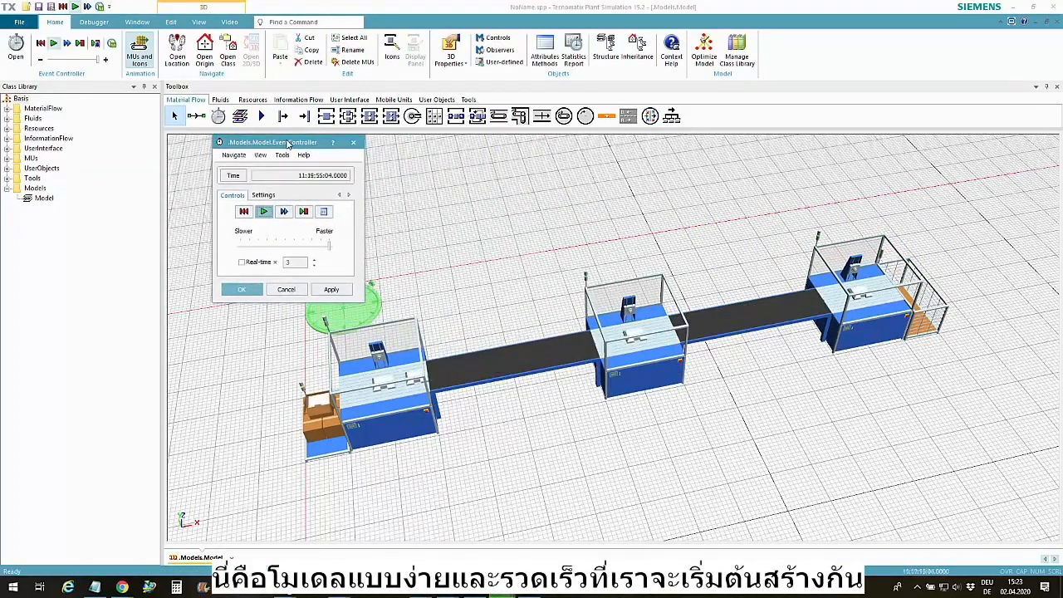
# Review the type-dependent statistics of the Drain at the end of the line
pyautogui.doubleClick(932, 331)
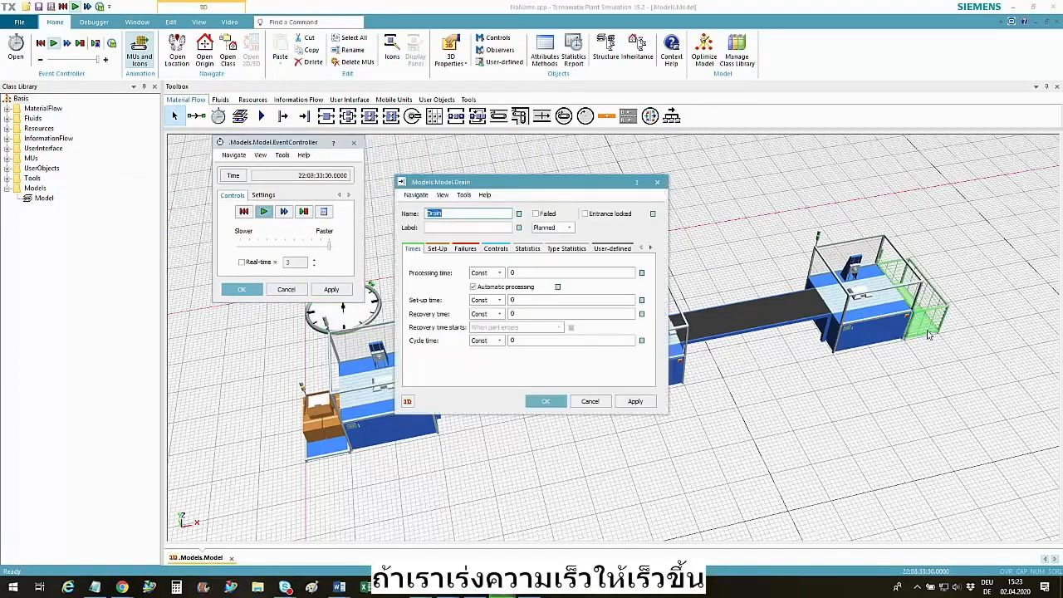
pyautogui.click(570, 250)
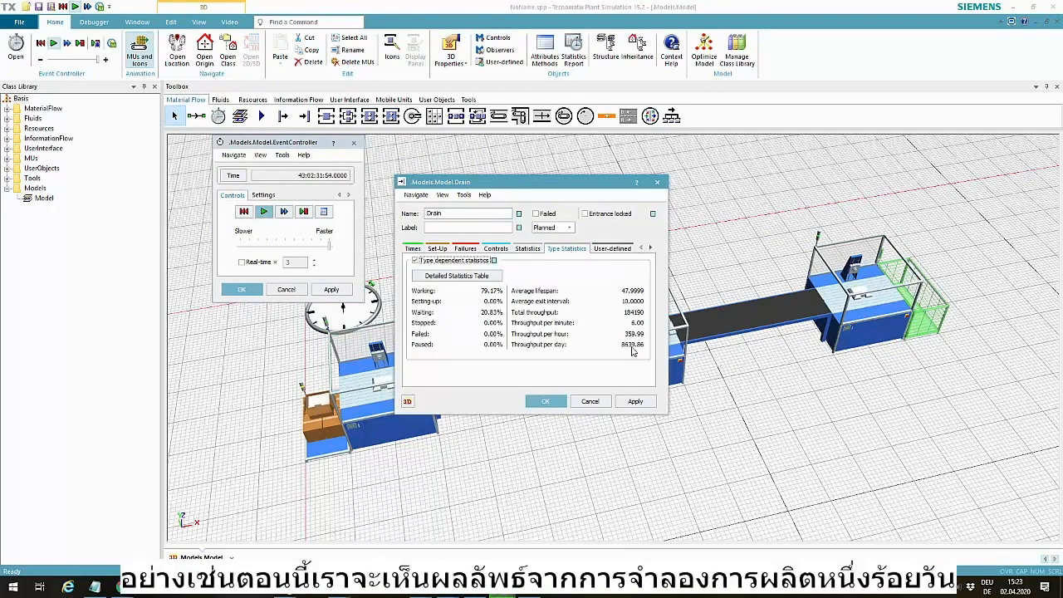
pyautogui.click(657, 183)
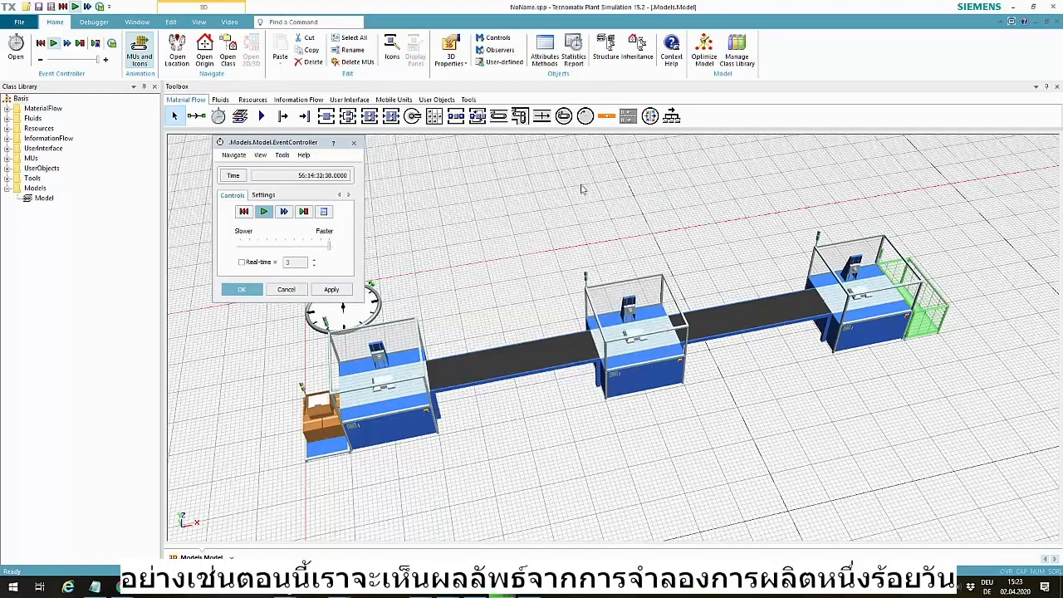
# Draw a U-shaped conveyor from the middle station's exit using two 90° arcs with a 2 m radius
pyautogui.click(499, 116)
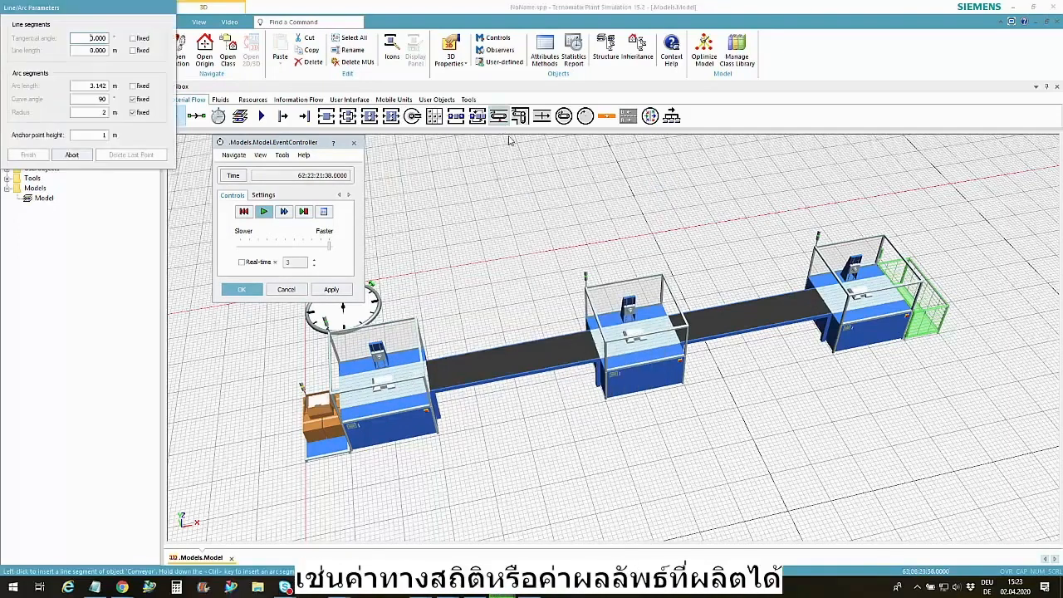
pyautogui.click(664, 347)
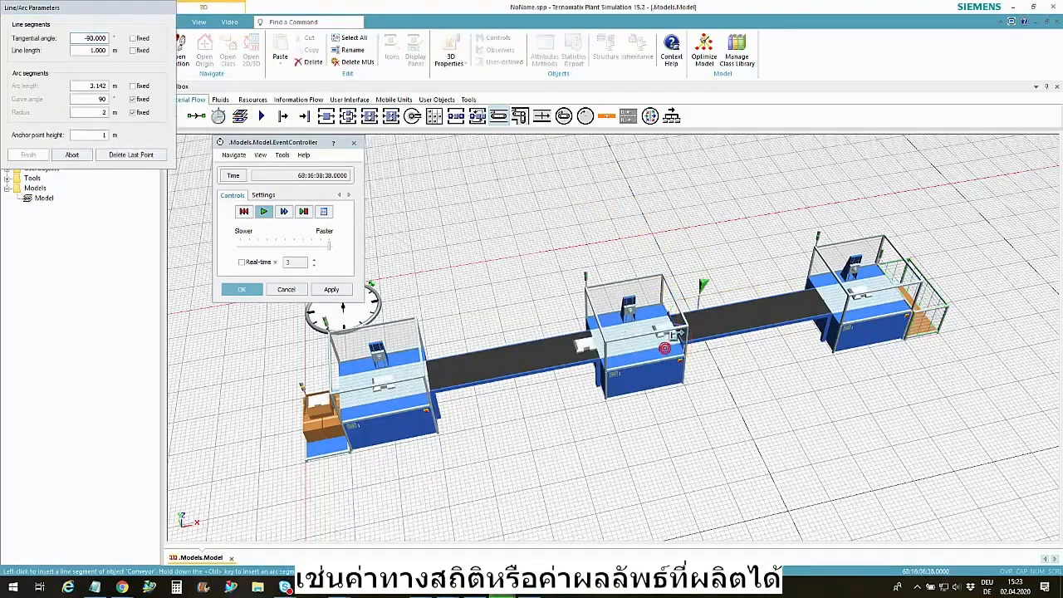
pyautogui.keyDown('ctrl'); pyautogui.click(693, 247); pyautogui.keyUp('ctrl')
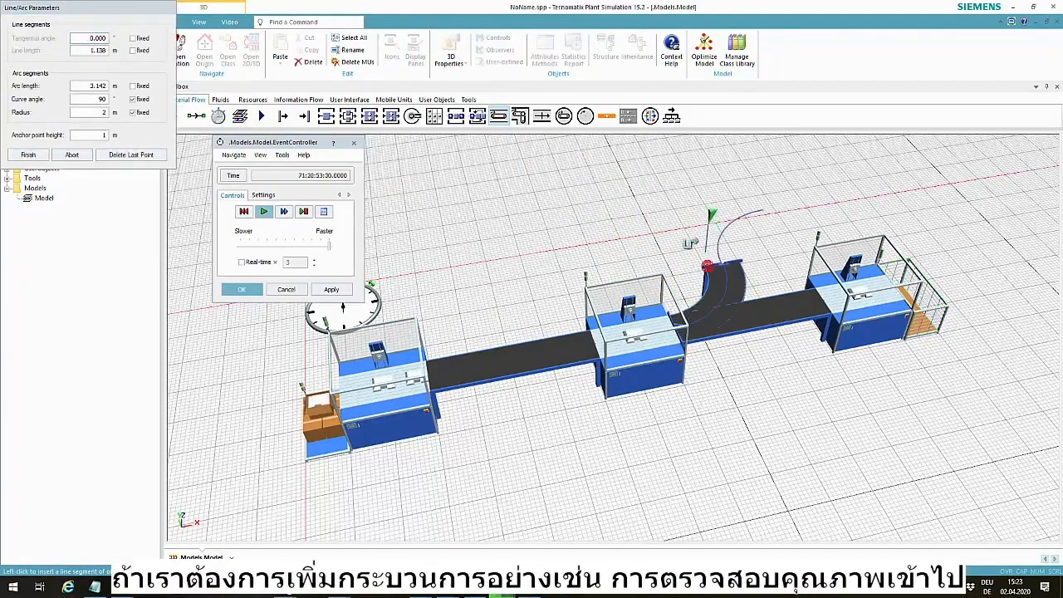
pyautogui.keyDown('ctrl'); pyautogui.click(665, 201); pyautogui.keyUp('ctrl')
pyautogui.rightClick(665, 201)
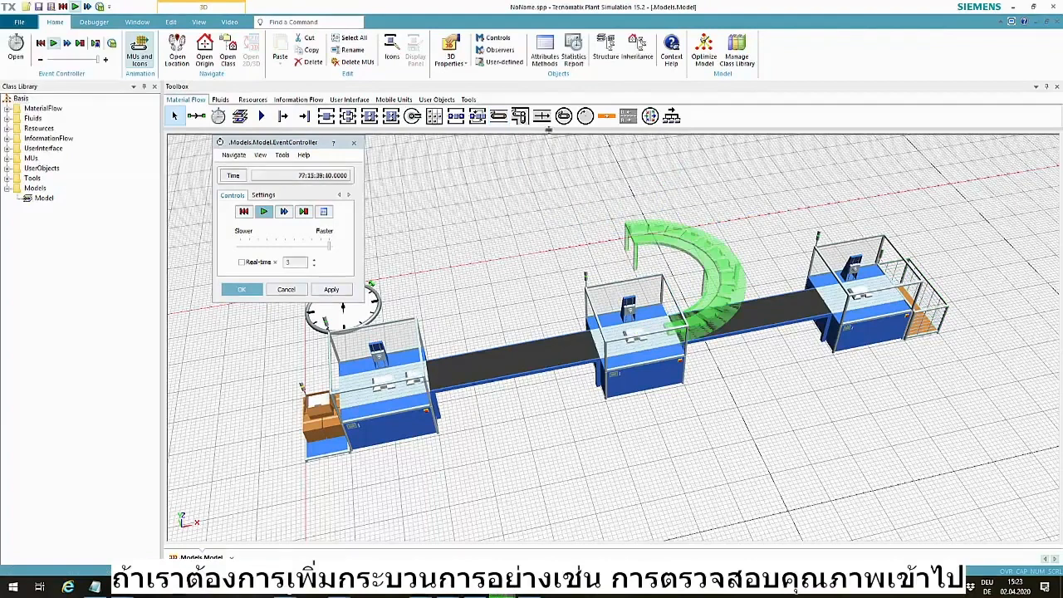
# Insert a new Station and position it at the open end of the U-shaped conveyor
pyautogui.click(326, 115)
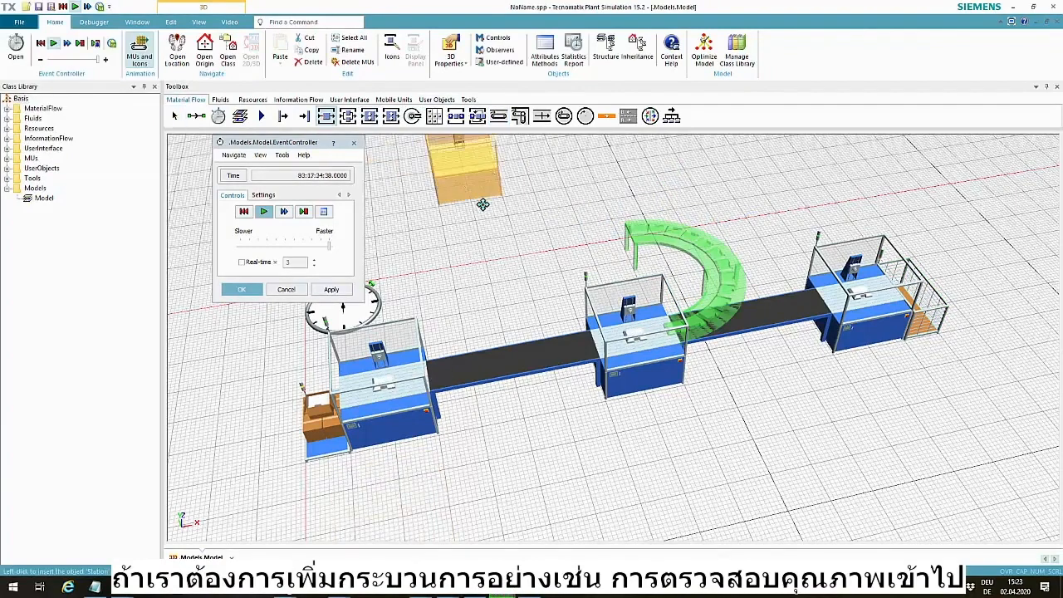
pyautogui.click(520, 260)
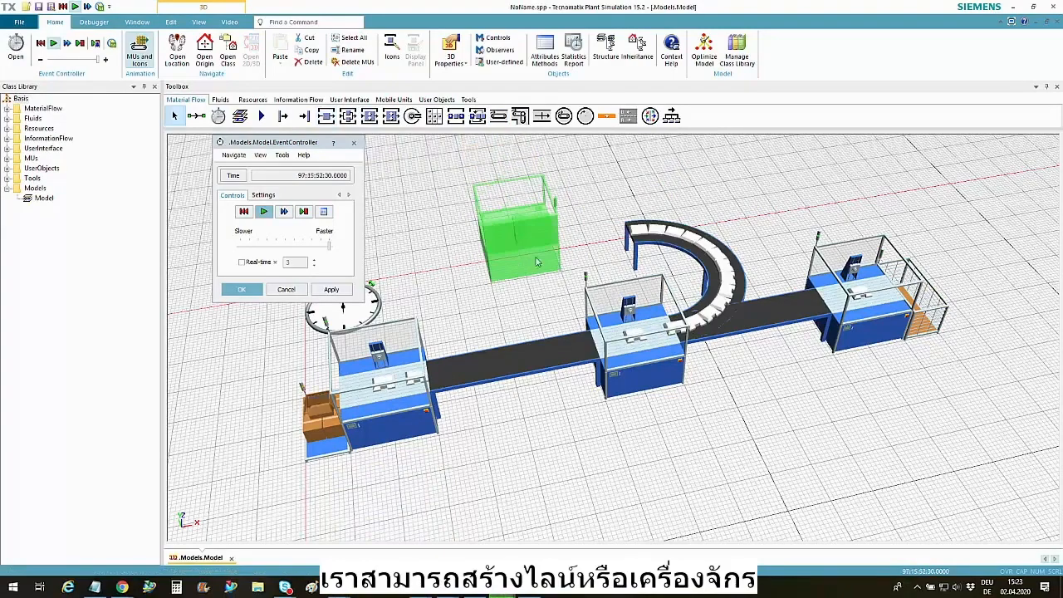
pyautogui.moveTo(599, 184); pyautogui.dragTo(593, 244)
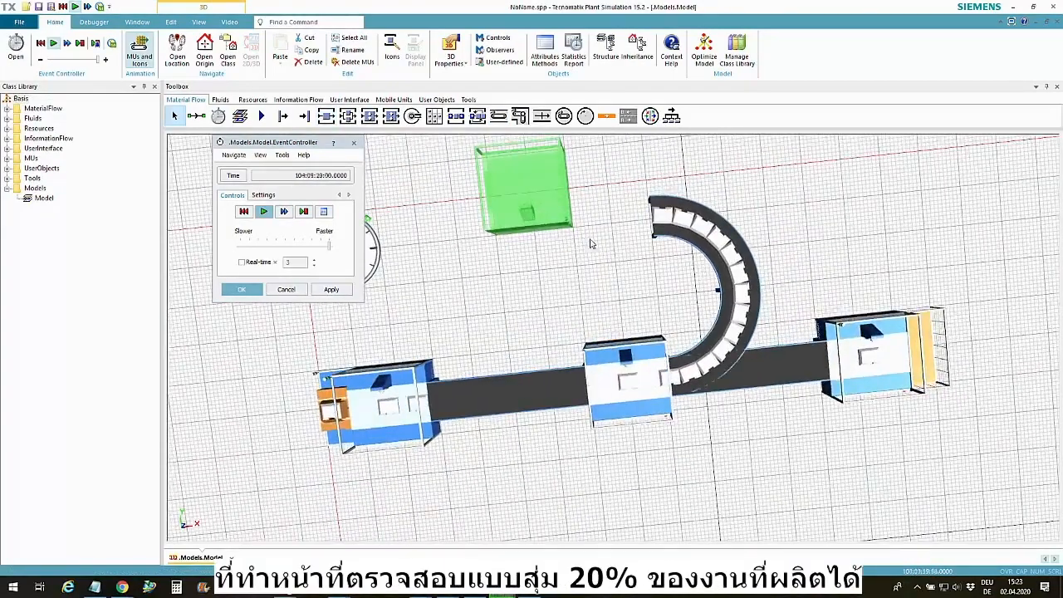
pyautogui.moveTo(553, 202); pyautogui.dragTo(629, 241)
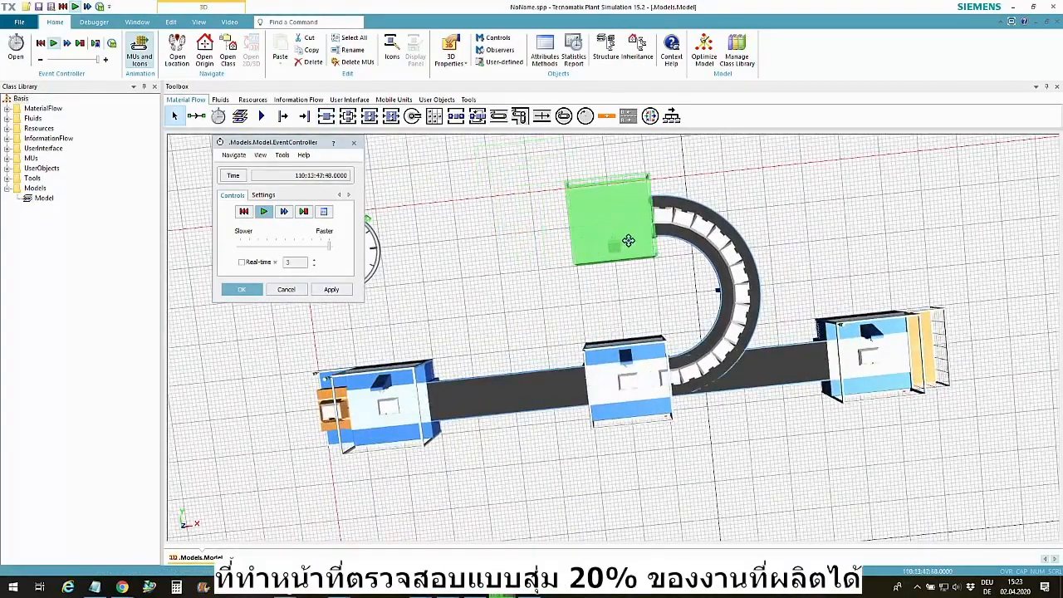
# Draw a curved conveyor with 2 m radius arcs from the new station back to the middle station, closing the loop
pyautogui.click(499, 116)
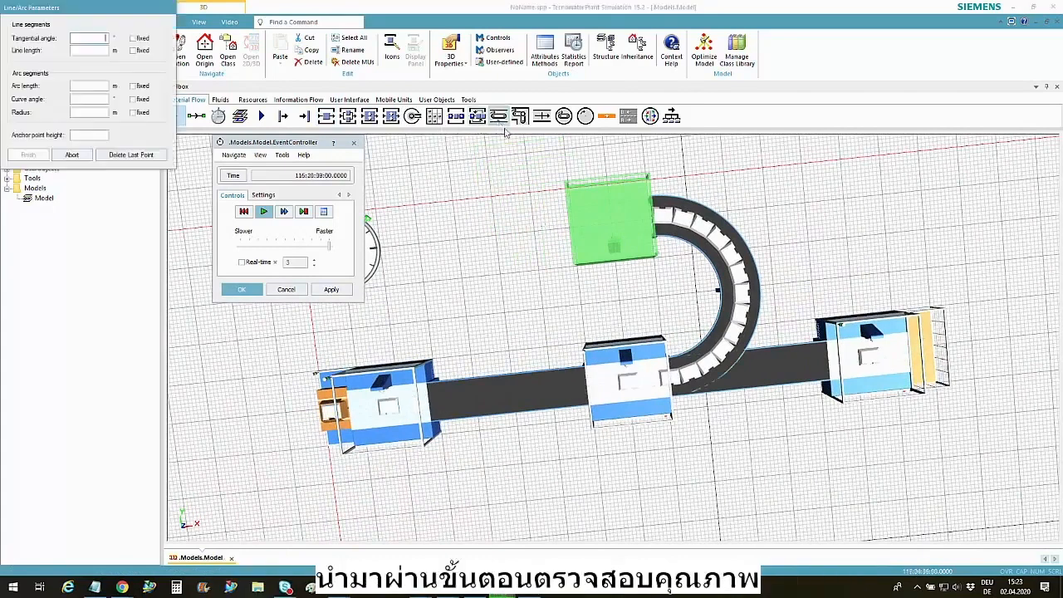
pyautogui.click(549, 226)
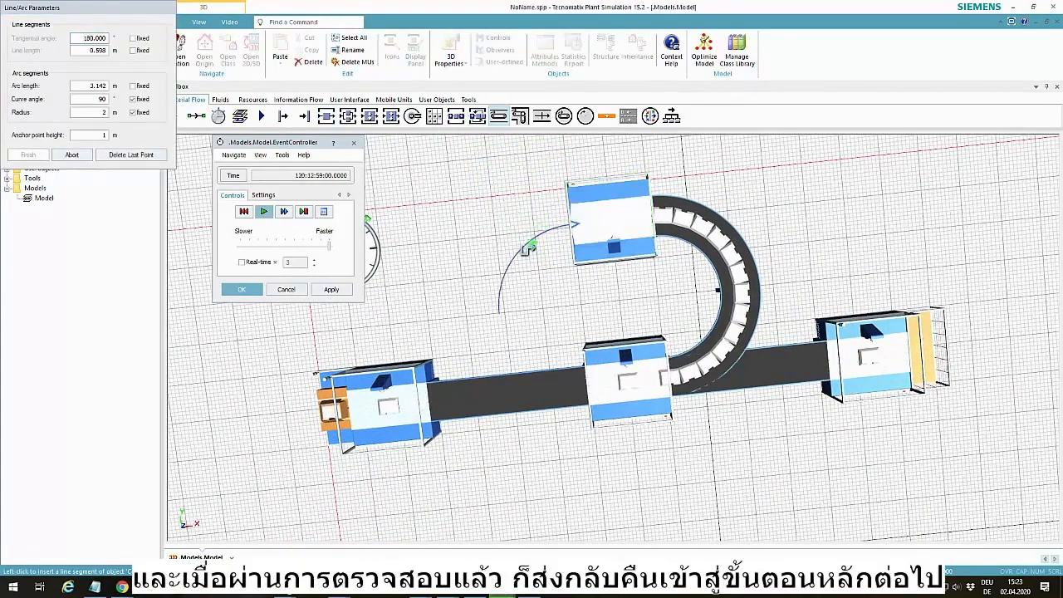
pyautogui.click(595, 374)
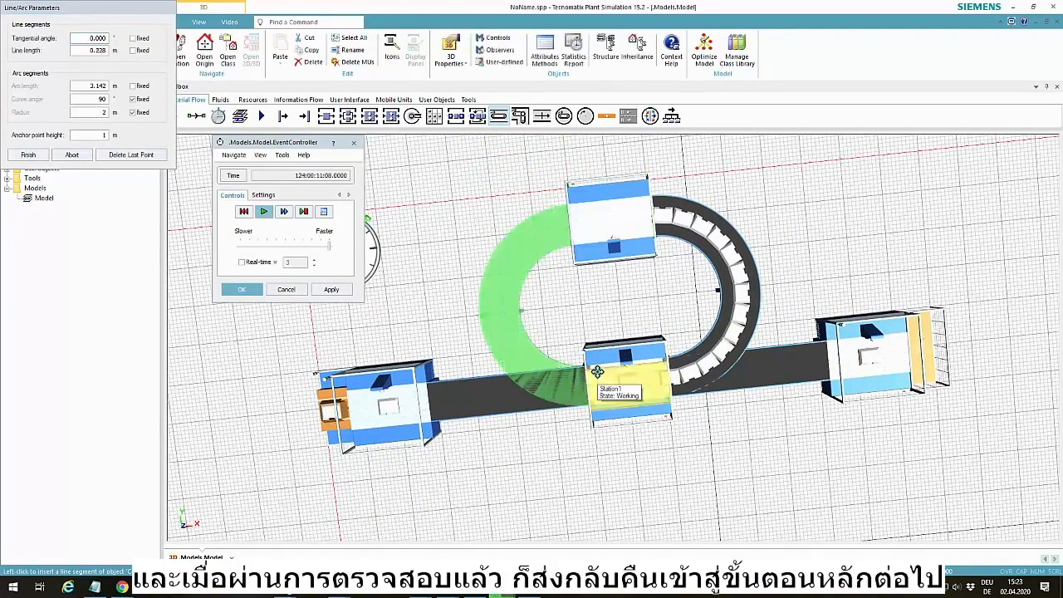
pyautogui.rightClick(607, 319)
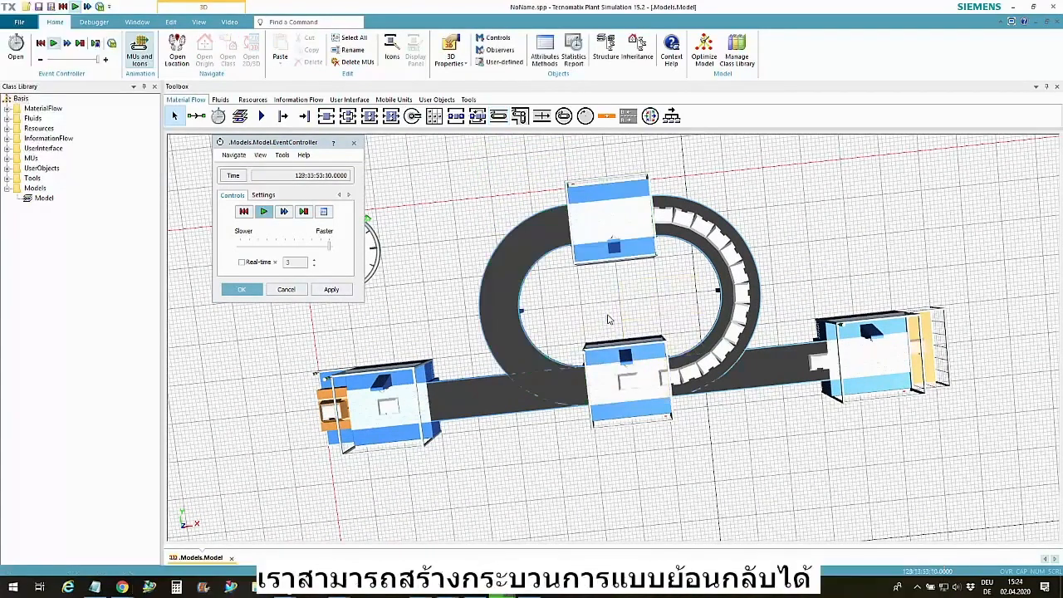
# Reset the simulation and set the middle station's exit strategy to Percentage
pyautogui.click(245, 212)
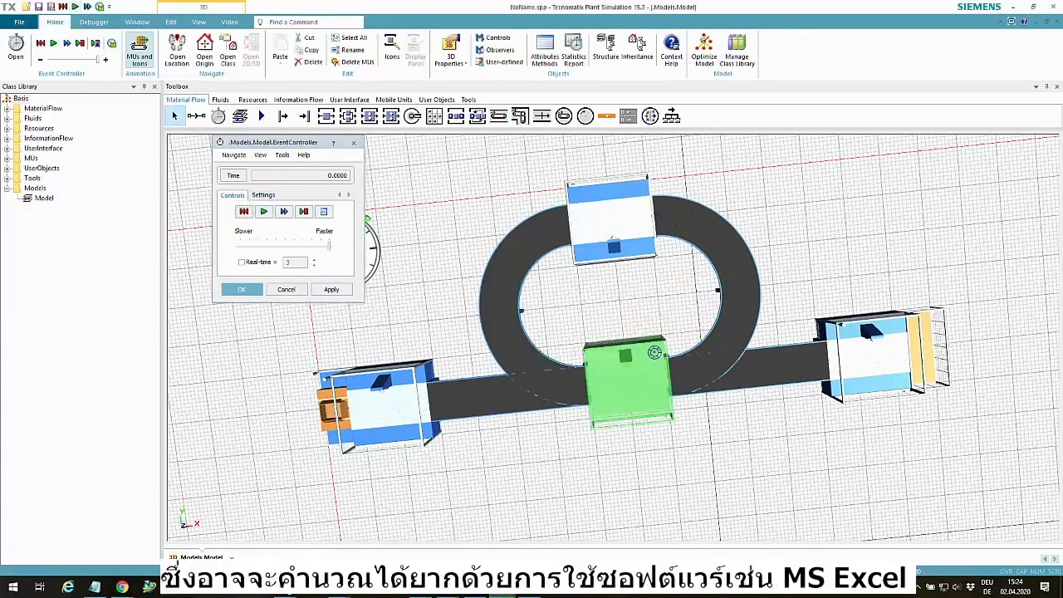
pyautogui.doubleClick(655, 352)
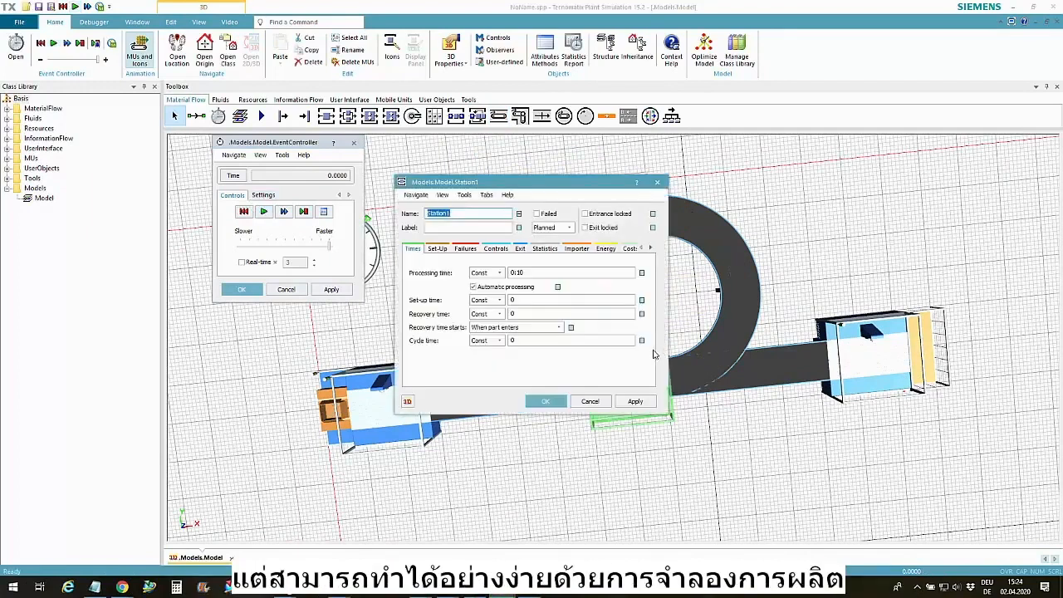
pyautogui.click(520, 248)
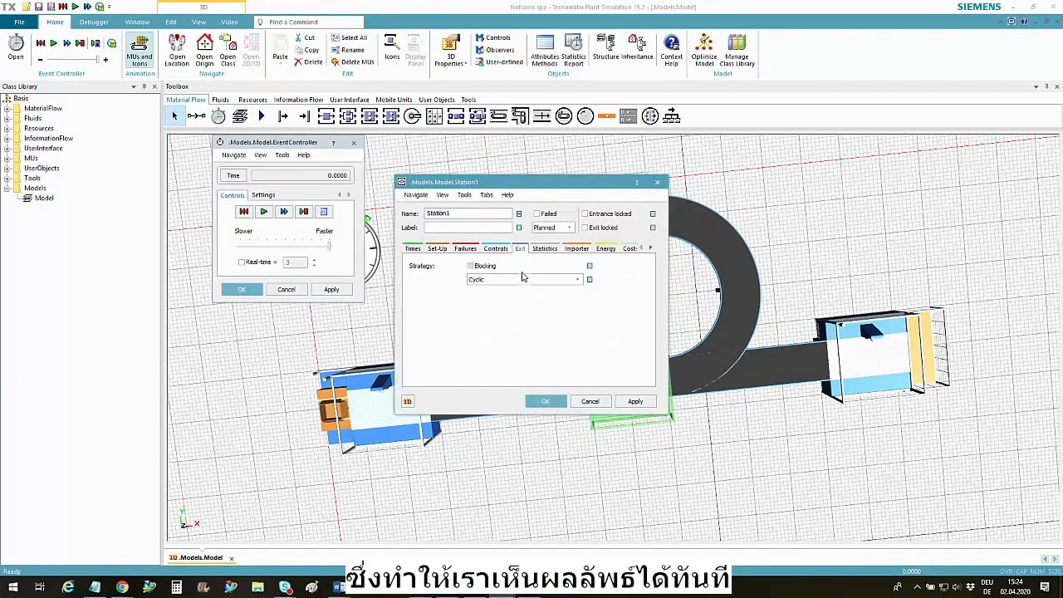
pyautogui.click(524, 279)
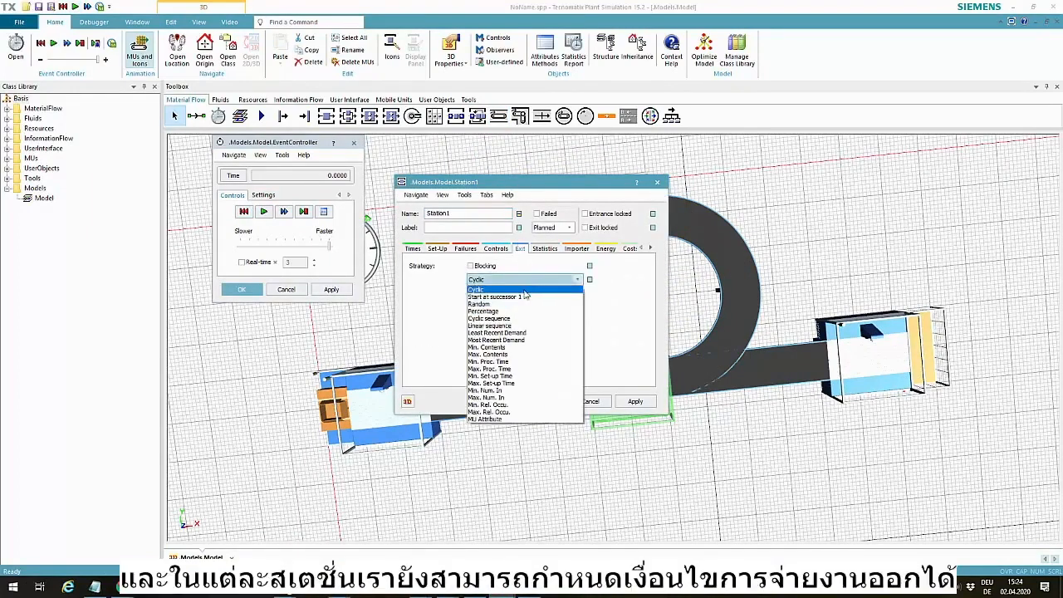
pyautogui.click(524, 311)
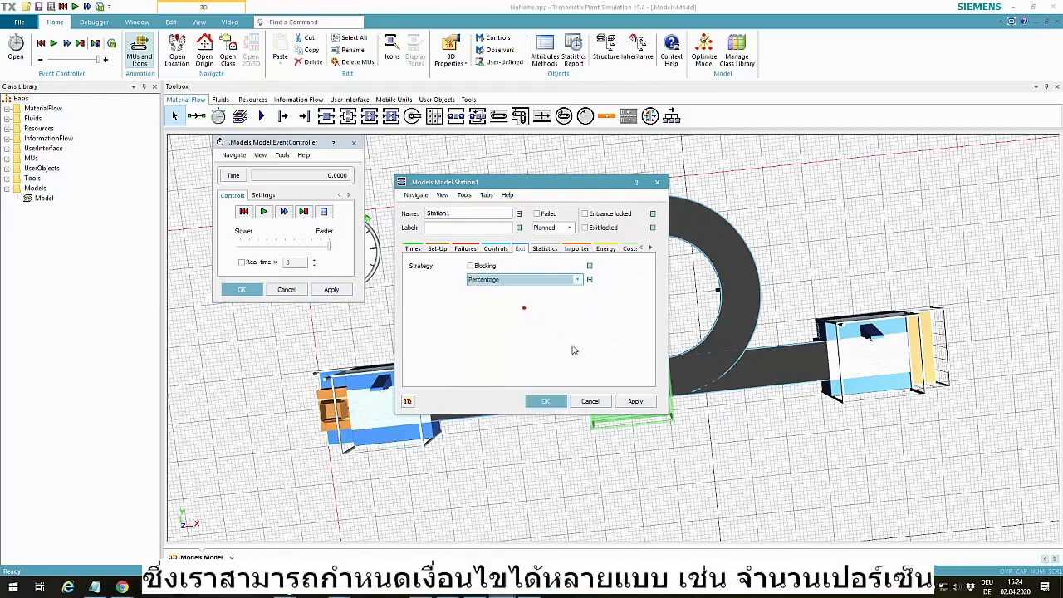
pyautogui.click(627, 403)
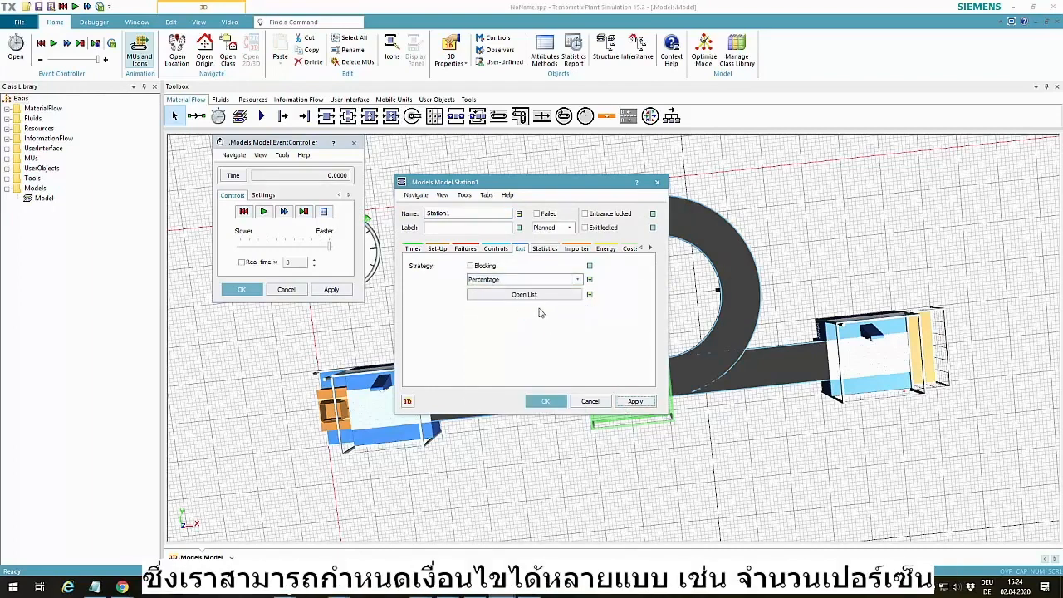
# Set the middle station's exit percentages to 80 for the first successor and 20 for the second
pyautogui.click(525, 295)
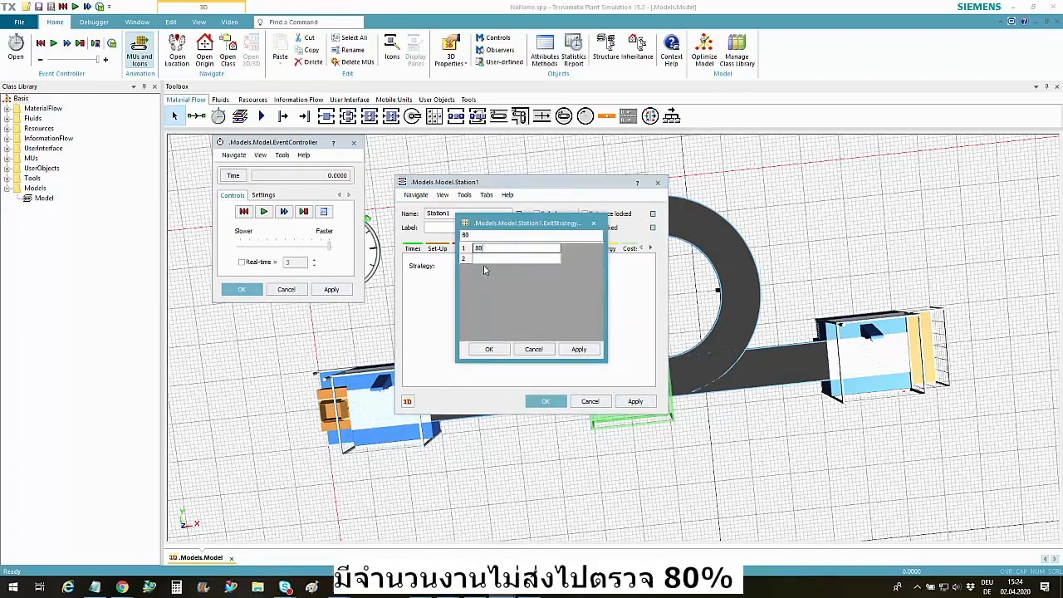
pyautogui.click(488, 260)
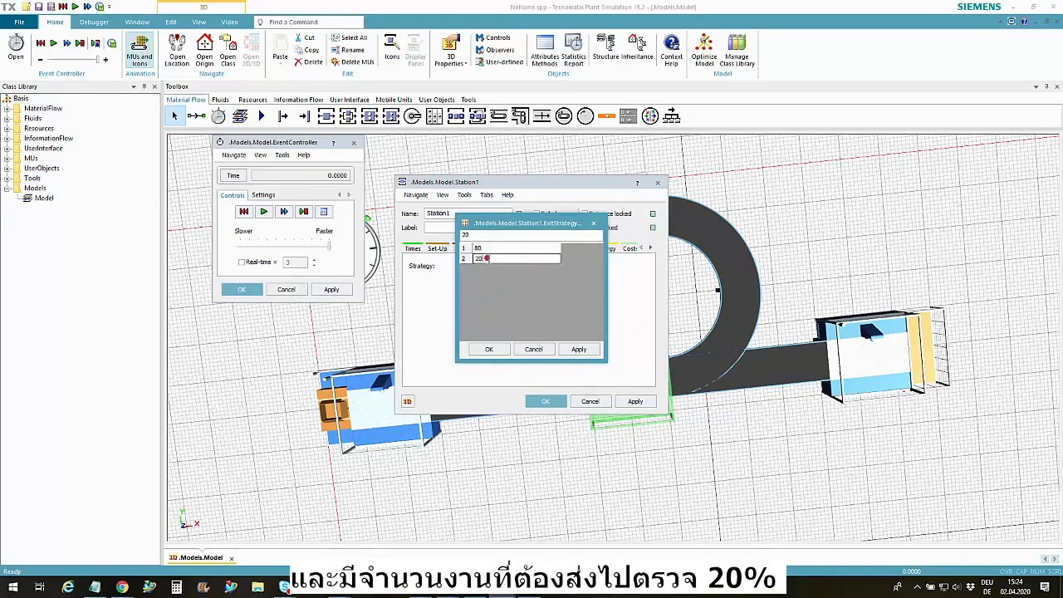
pyautogui.write('20')
pyautogui.click(591, 352)
pyautogui.click(489, 349)
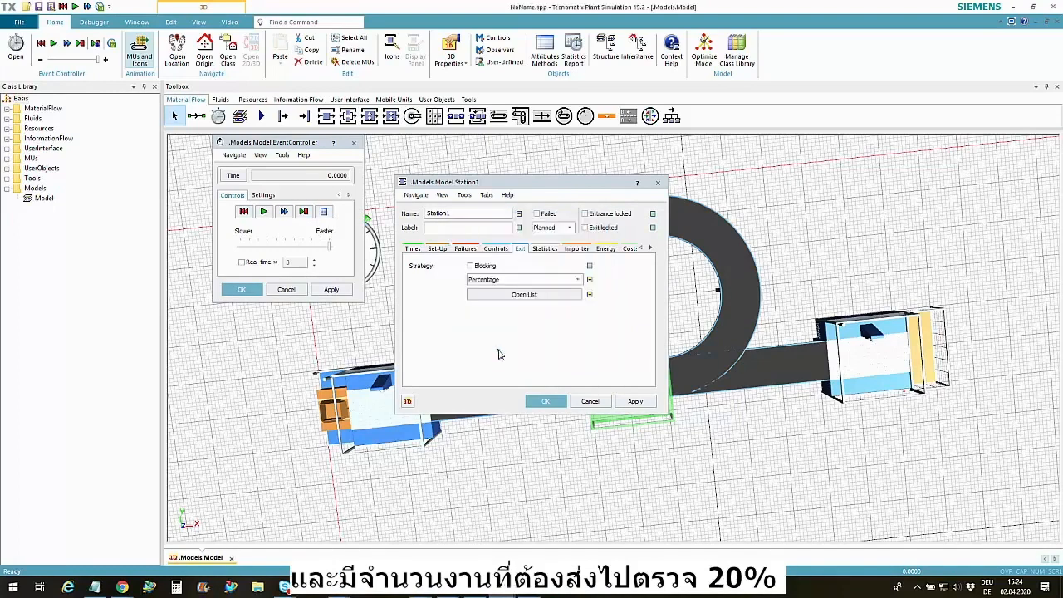
pyautogui.click(546, 402)
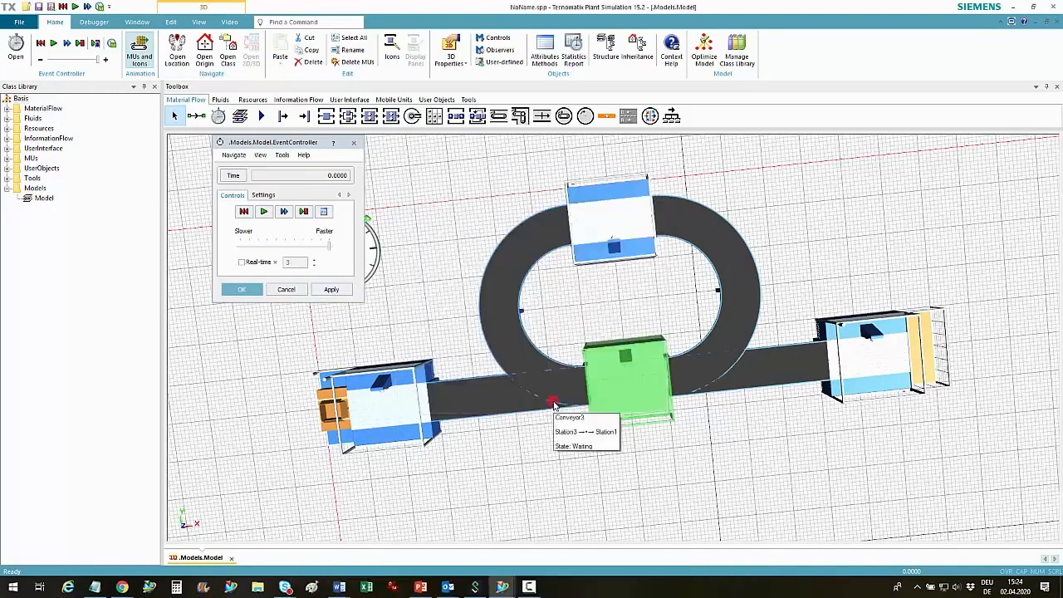
pyautogui.click(562, 344)
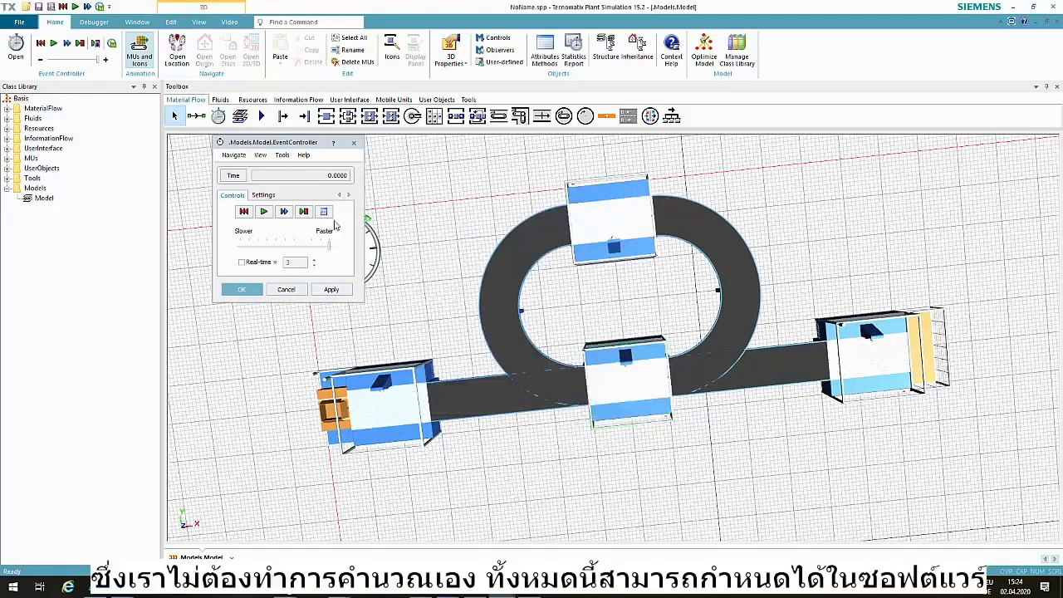
# Run the simulation with the inspection loop and review the Drain's type-dependent statistics
pyautogui.click(264, 212)
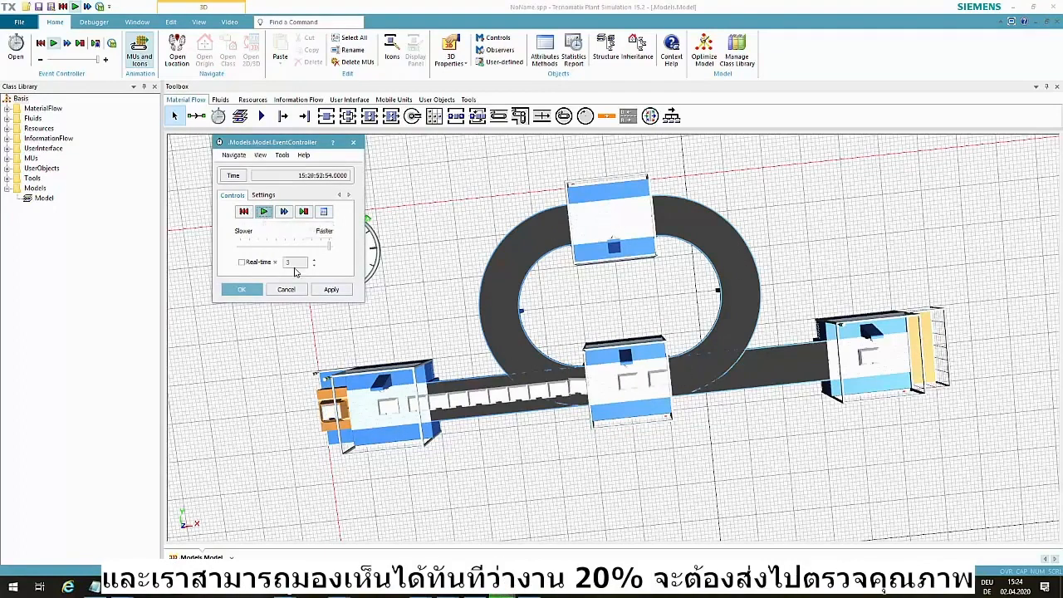
pyautogui.moveTo(466, 447); pyautogui.dragTo(688, 368)
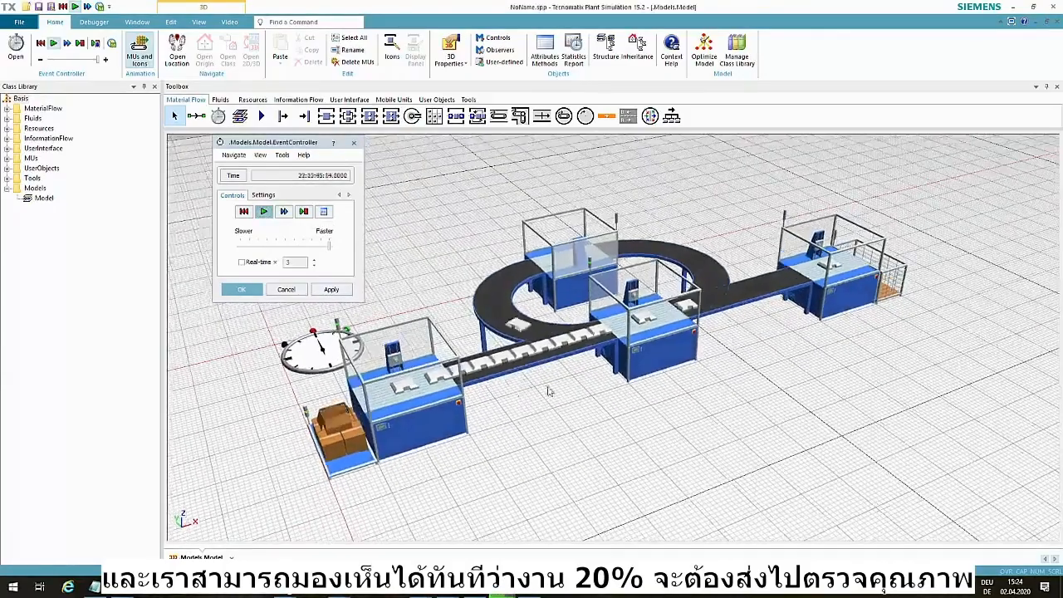
pyautogui.doubleClick(888, 299)
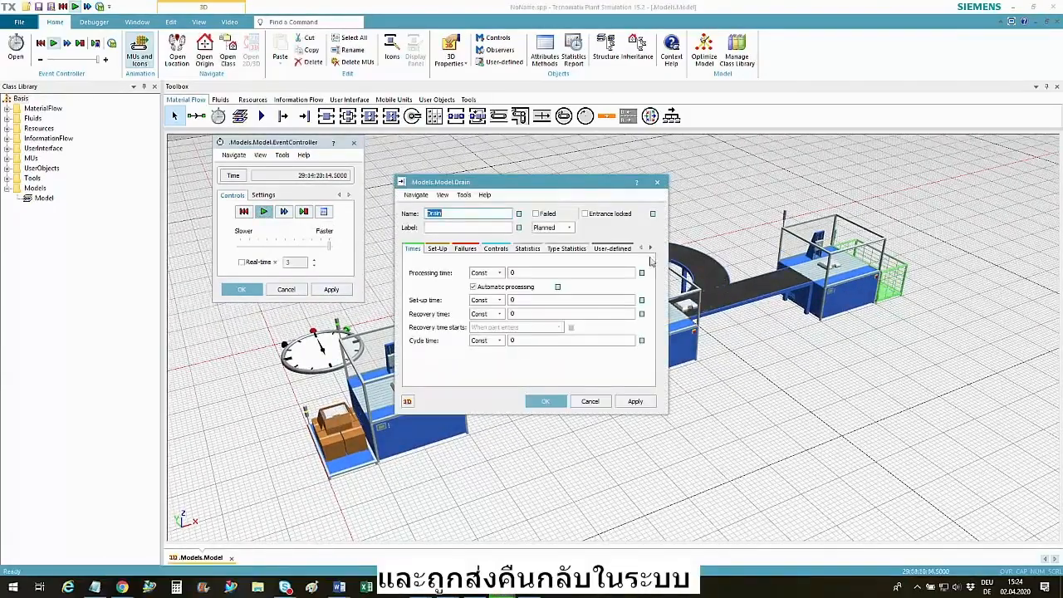
pyautogui.click(567, 248)
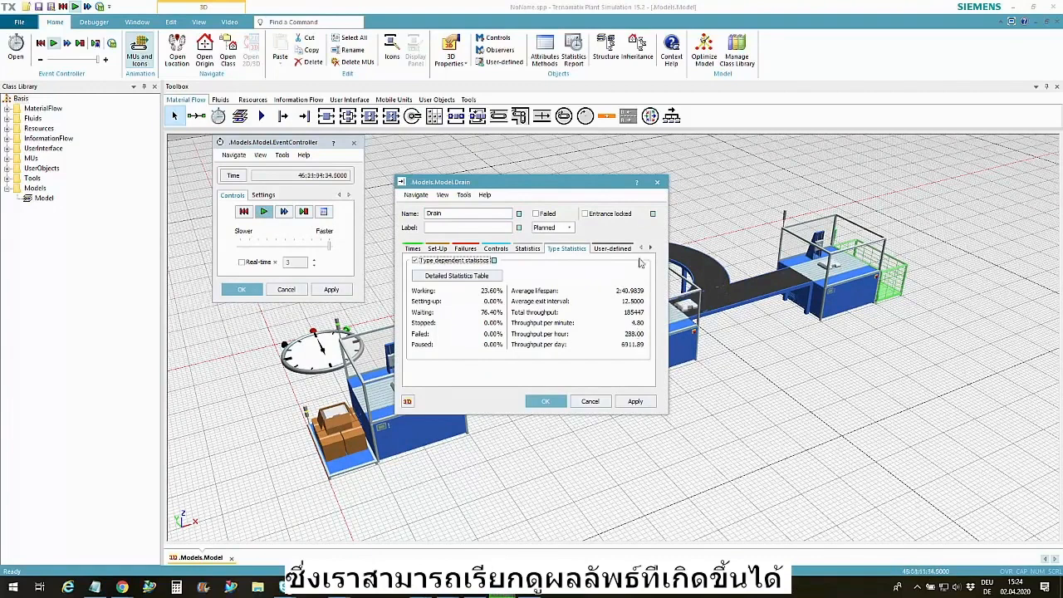
pyautogui.click(657, 182)
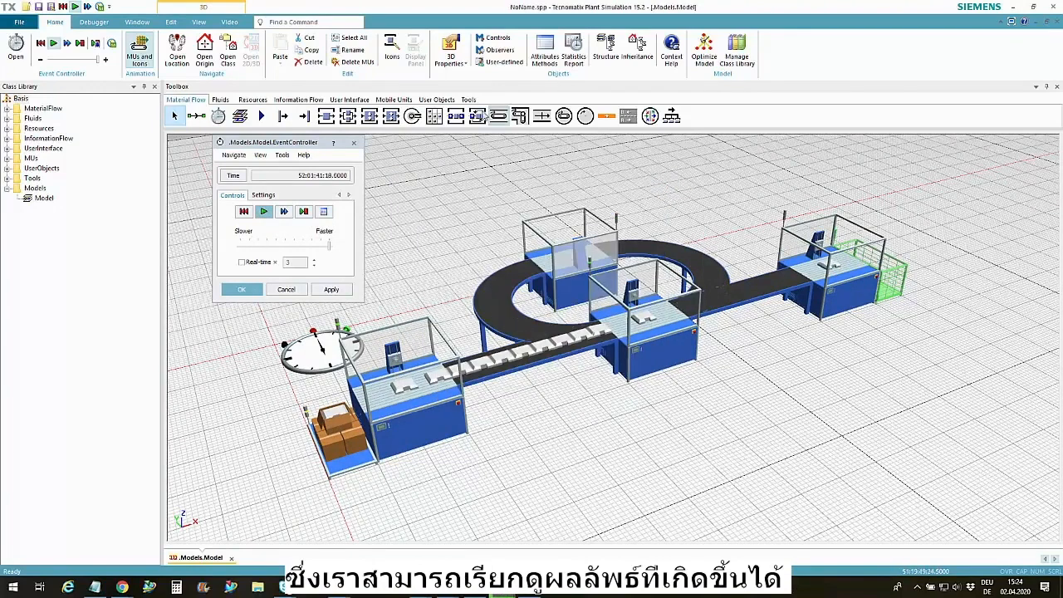
# Insert a Chart object into the model behind the first conveyor, beside the curved conveyor loop
pyautogui.click(362, 101)
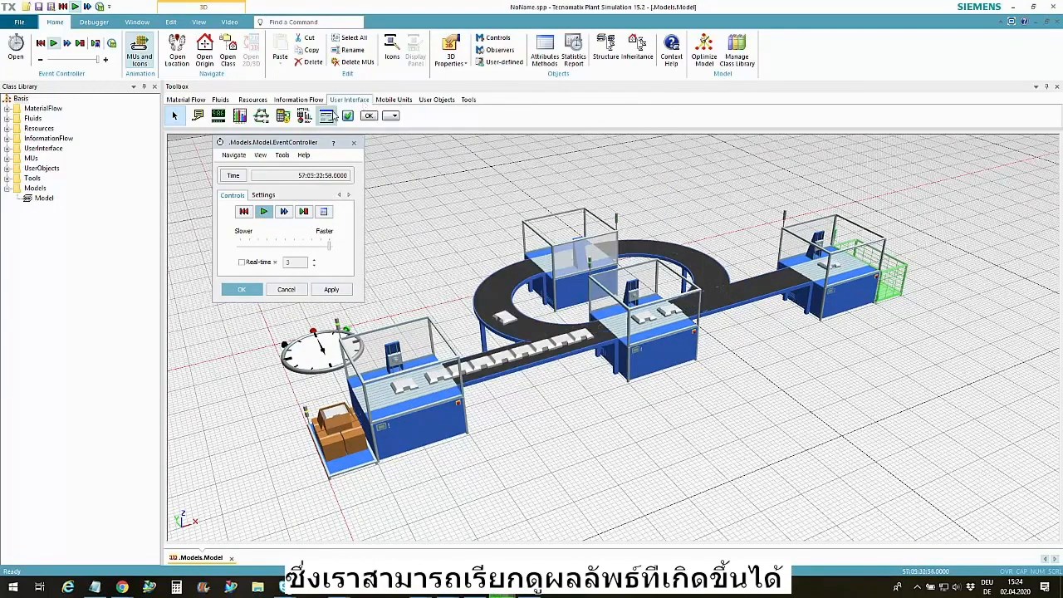
pyautogui.click(239, 115)
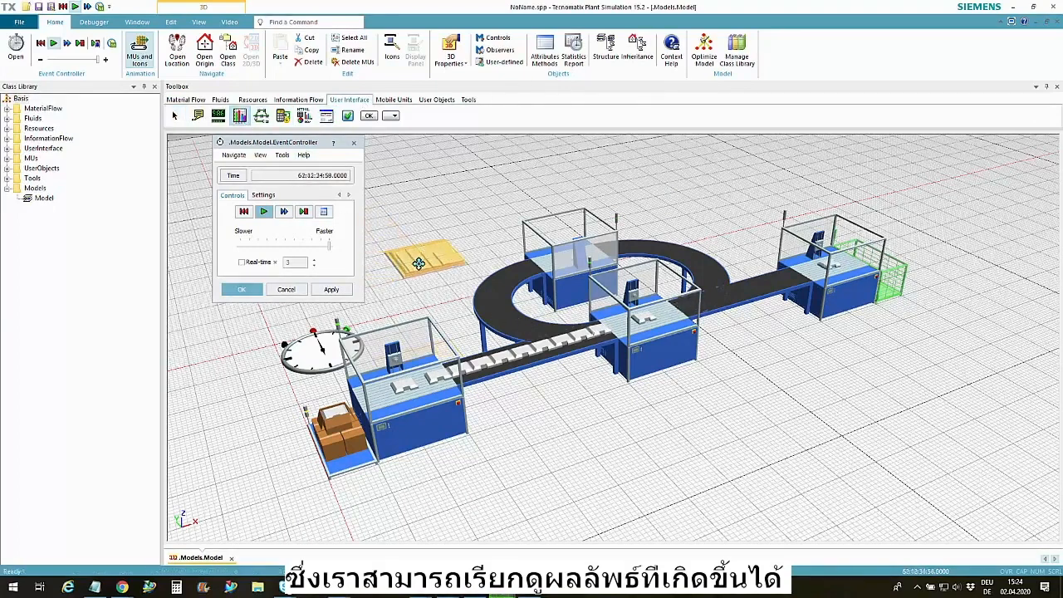
pyautogui.click(423, 264)
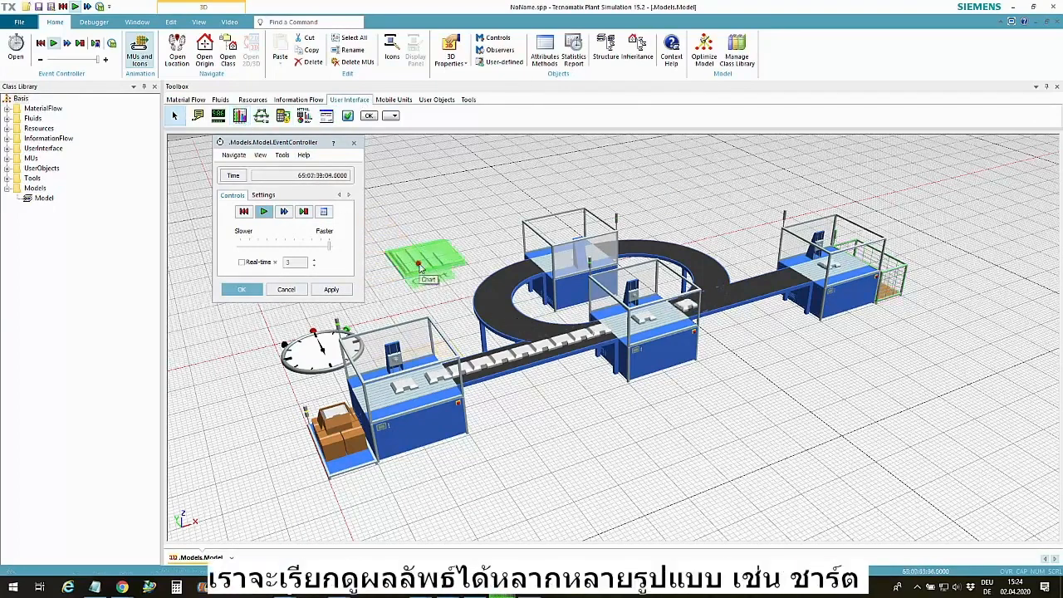
# Assign the first straight conveyor to the chart with Occupancy statistics and show the chart window clear of the 3D line
pyautogui.click(495, 370)
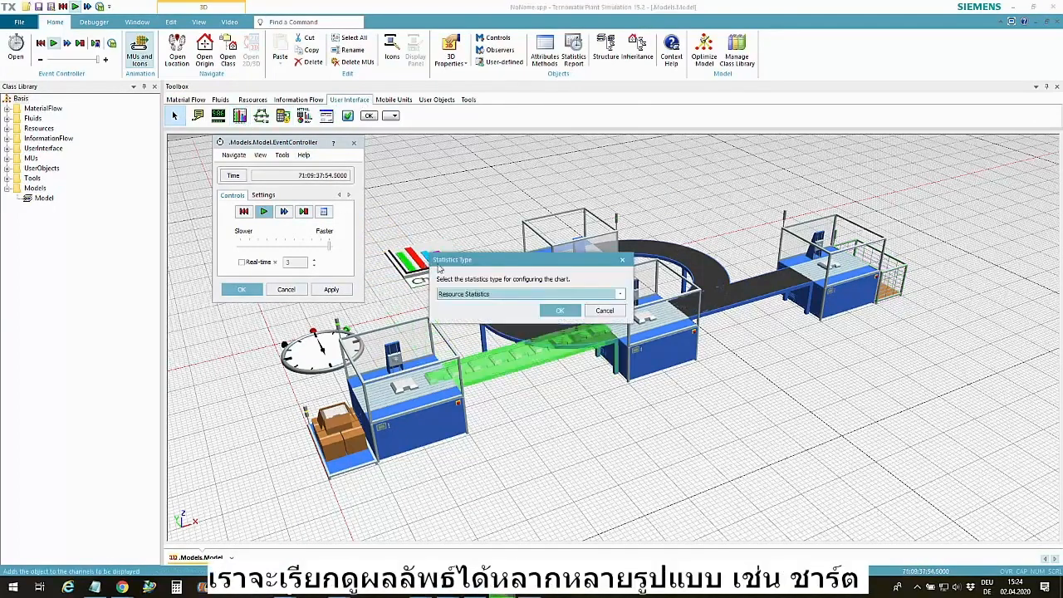
pyautogui.click(490, 295)
pyautogui.click(493, 308)
pyautogui.click(561, 311)
pyautogui.moveTo(175, 34); pyautogui.dragTo(206, 295)
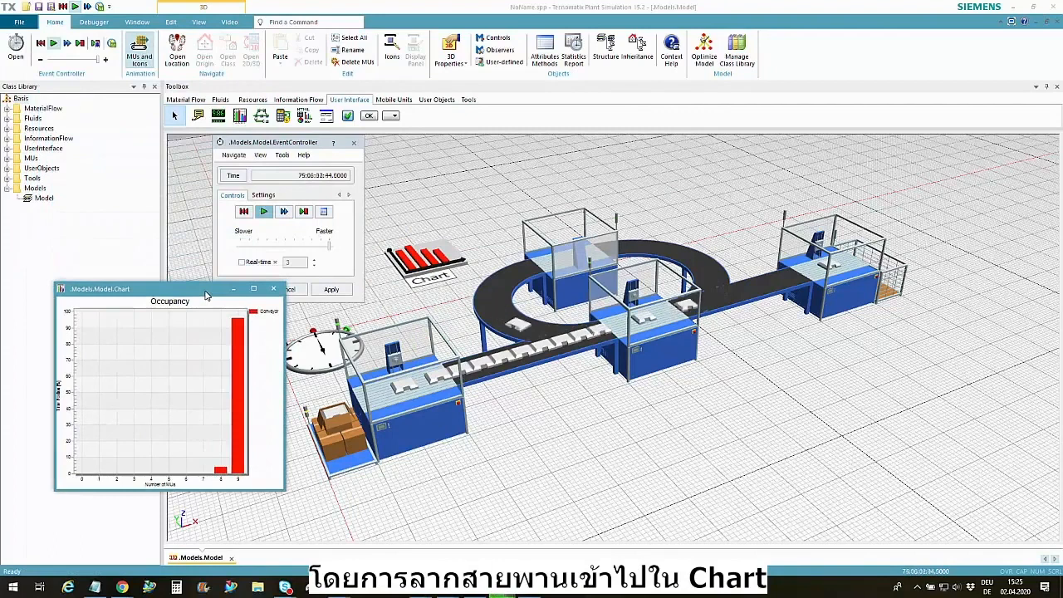
# Restart the simulation from zero in real-time mode and set the real-time factor to 10
pyautogui.click(259, 262)
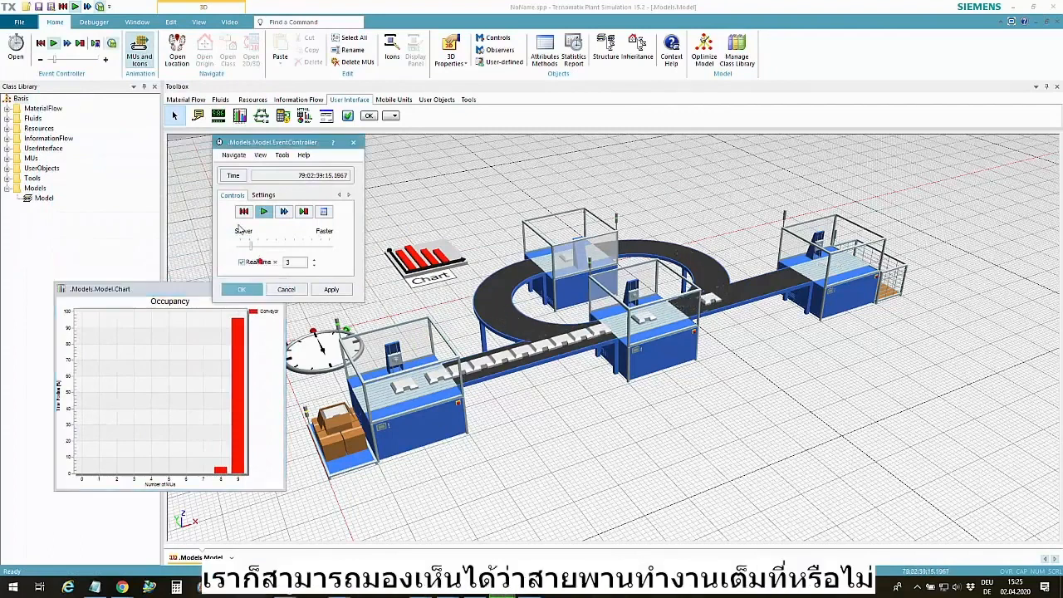
pyautogui.click(243, 212)
pyautogui.click(263, 211)
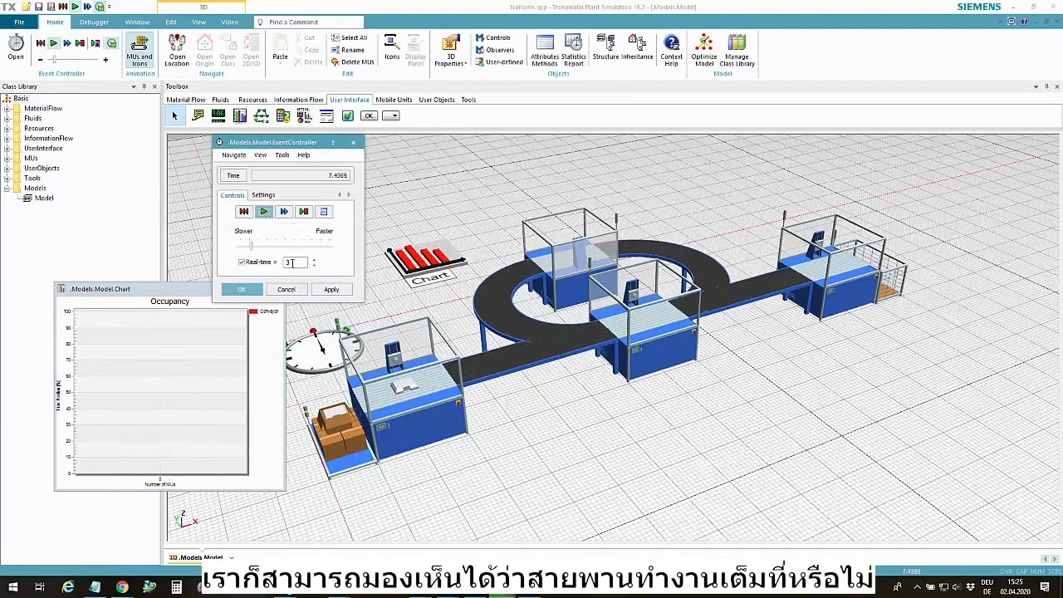
pyautogui.click(289, 263)
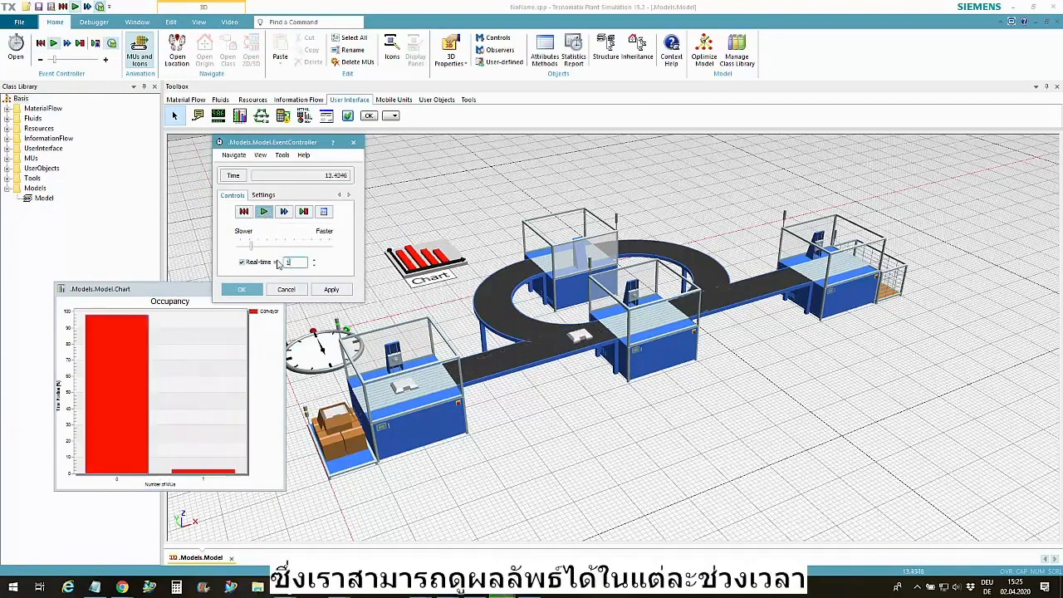
pyautogui.write('10')
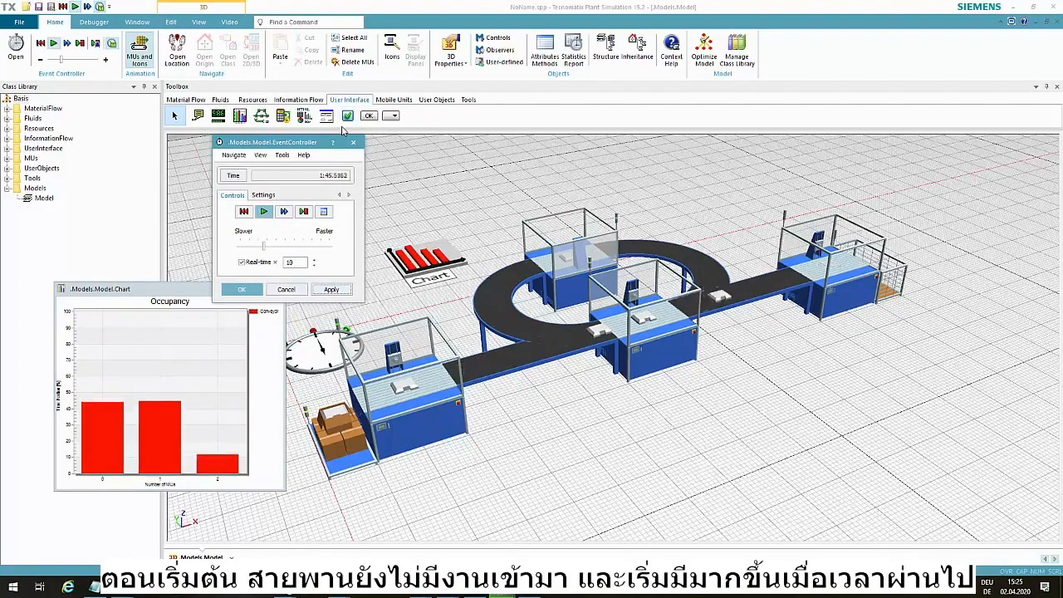
# Place one Display in front of the middle station and another beside the Drain to show their part counts
pyautogui.click(218, 116)
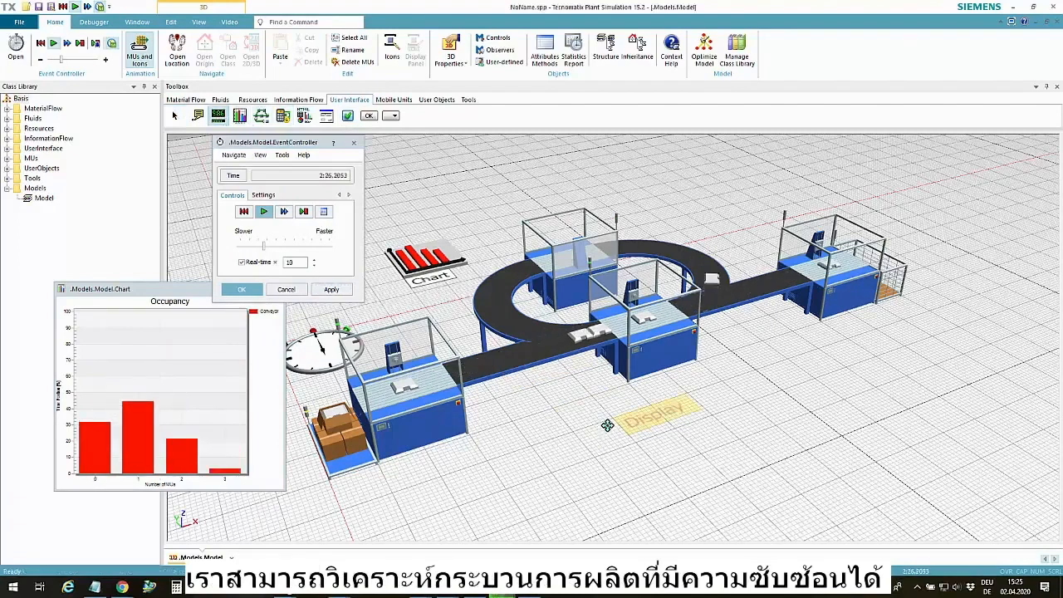
pyautogui.click(664, 419)
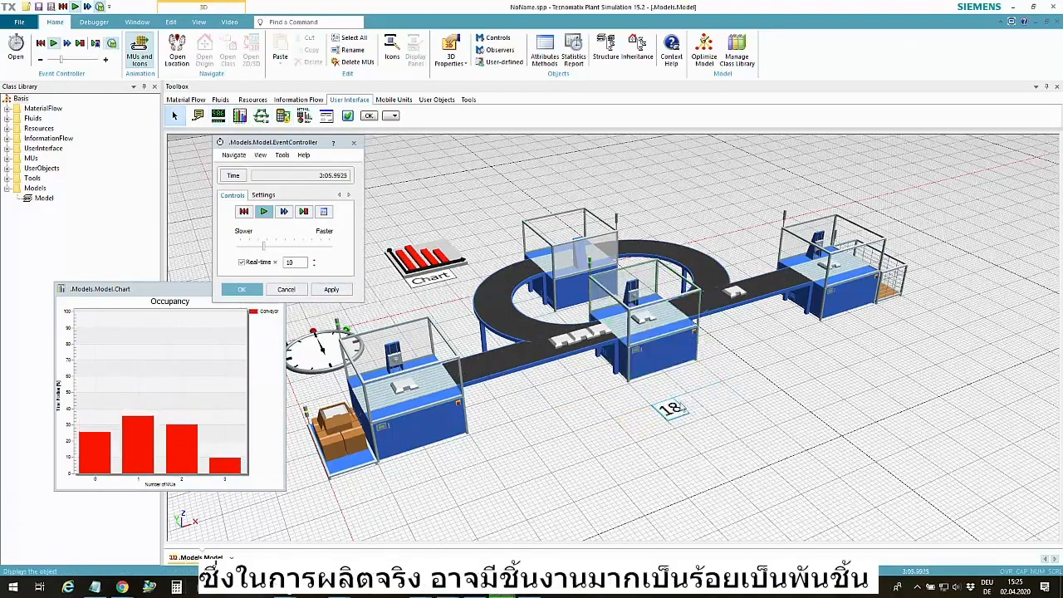
pyautogui.click(217, 117)
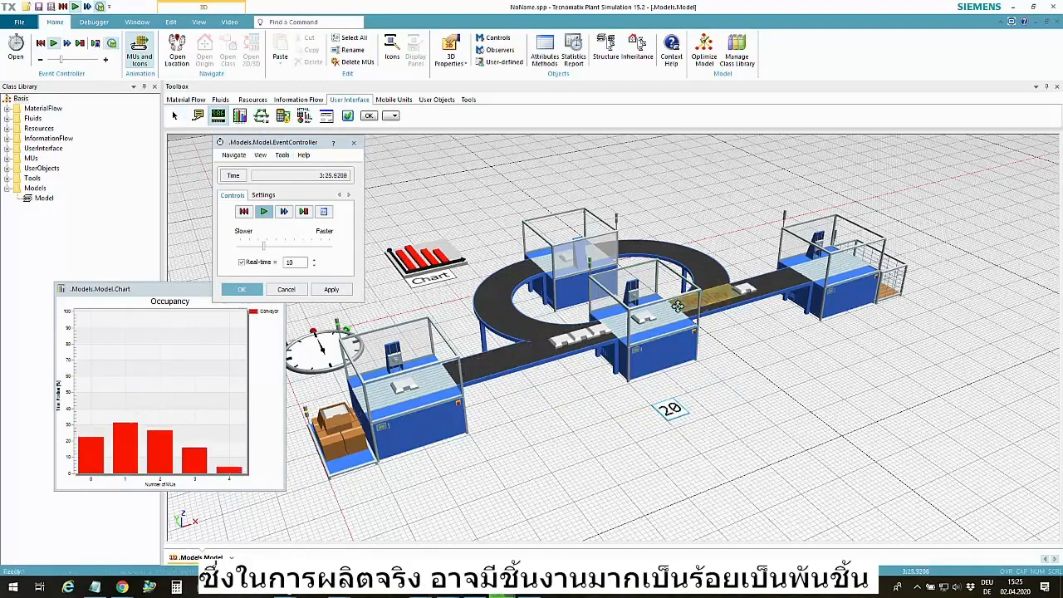
pyautogui.click(916, 314)
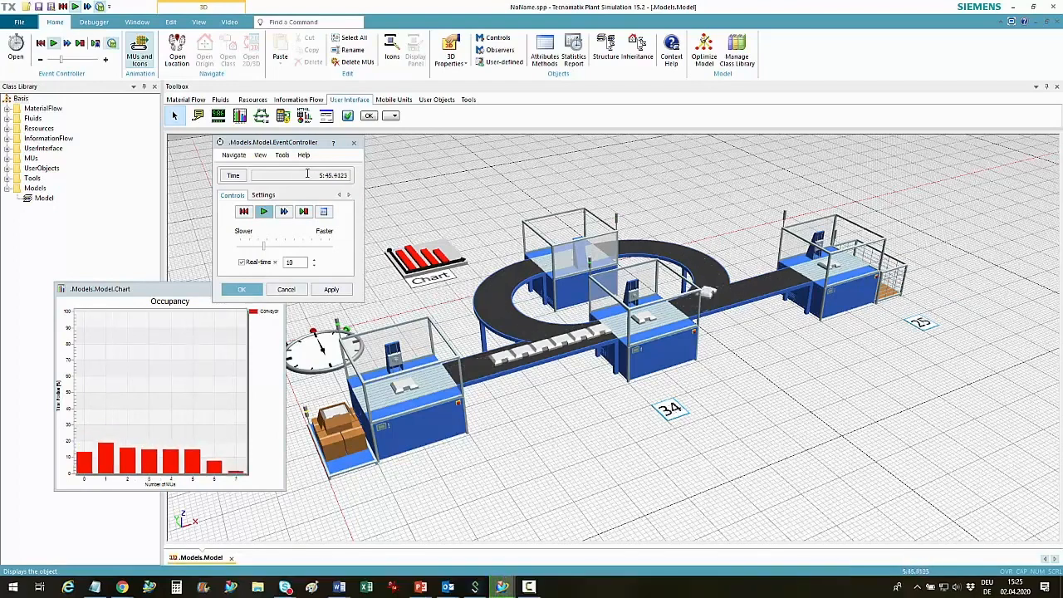
# Add a failure with 95% availability and an MTTR of 1:00 to the Station class in the material flow library
pyautogui.click(185, 100)
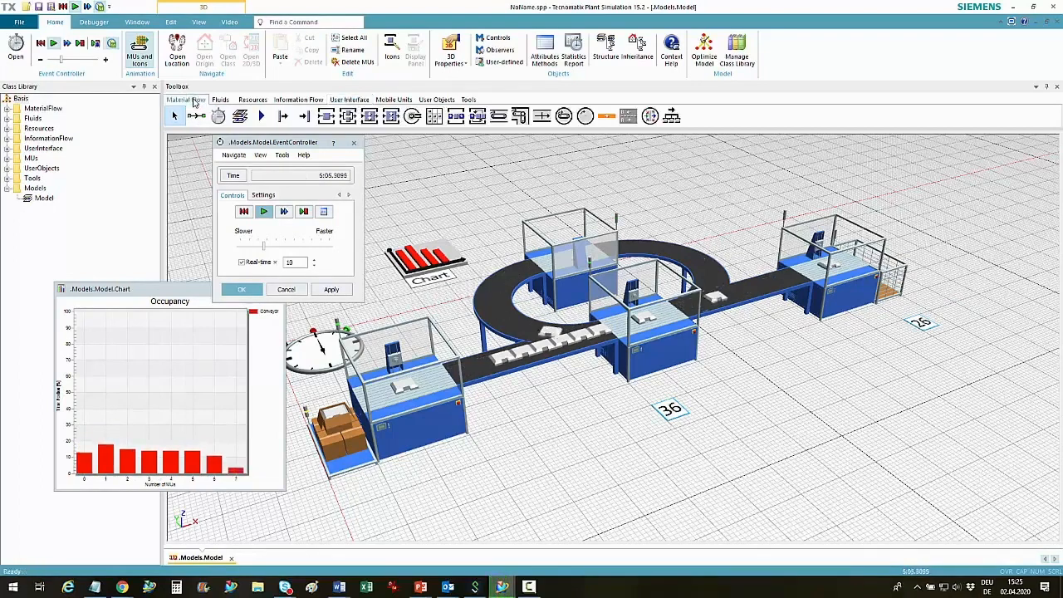
pyautogui.click(326, 117)
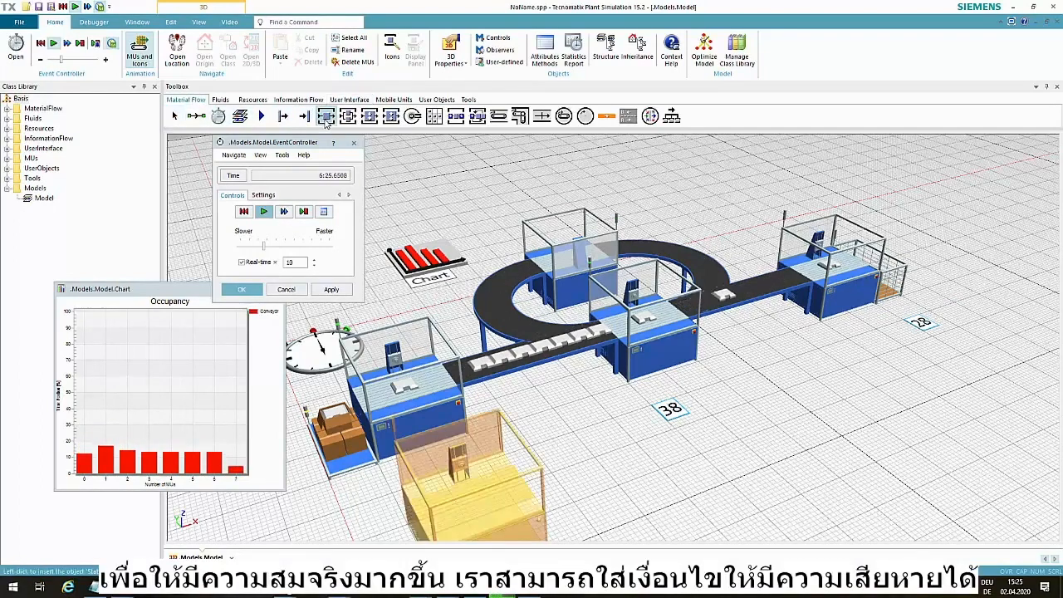
pyautogui.doubleClick(326, 118)
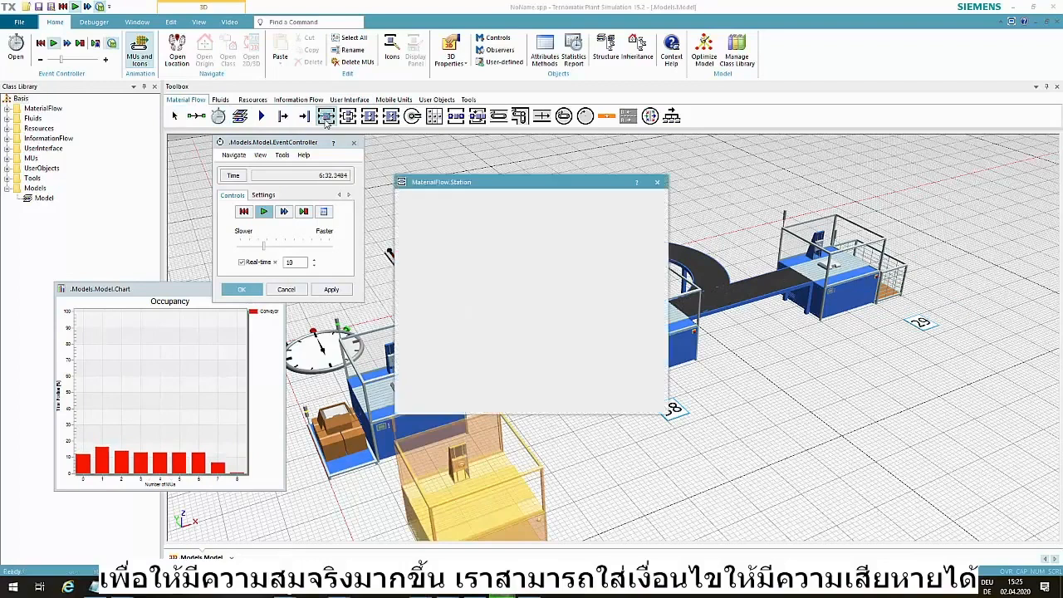
pyautogui.click(465, 249)
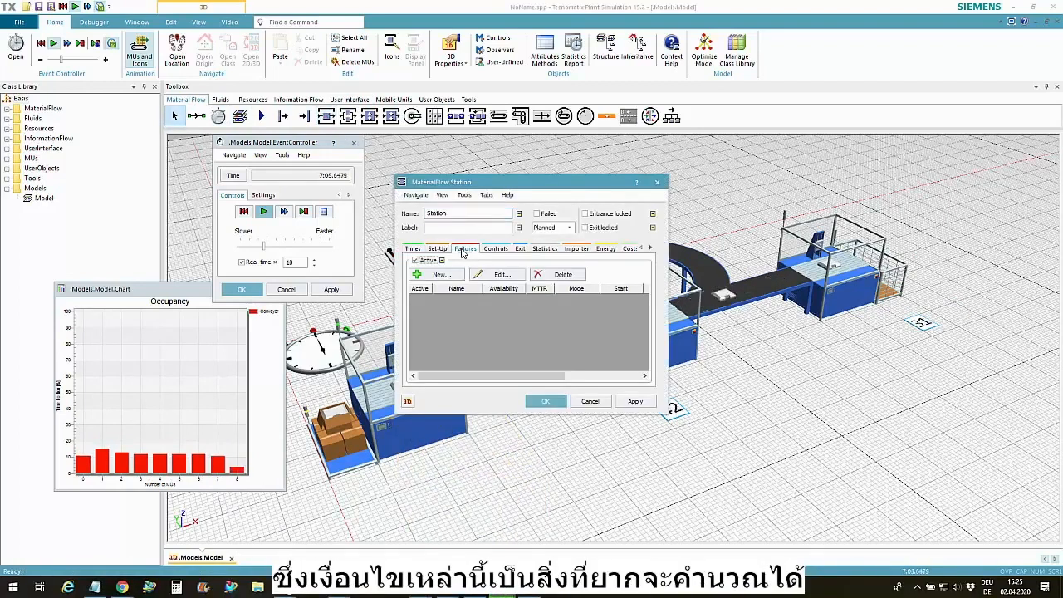
pyautogui.click(438, 274)
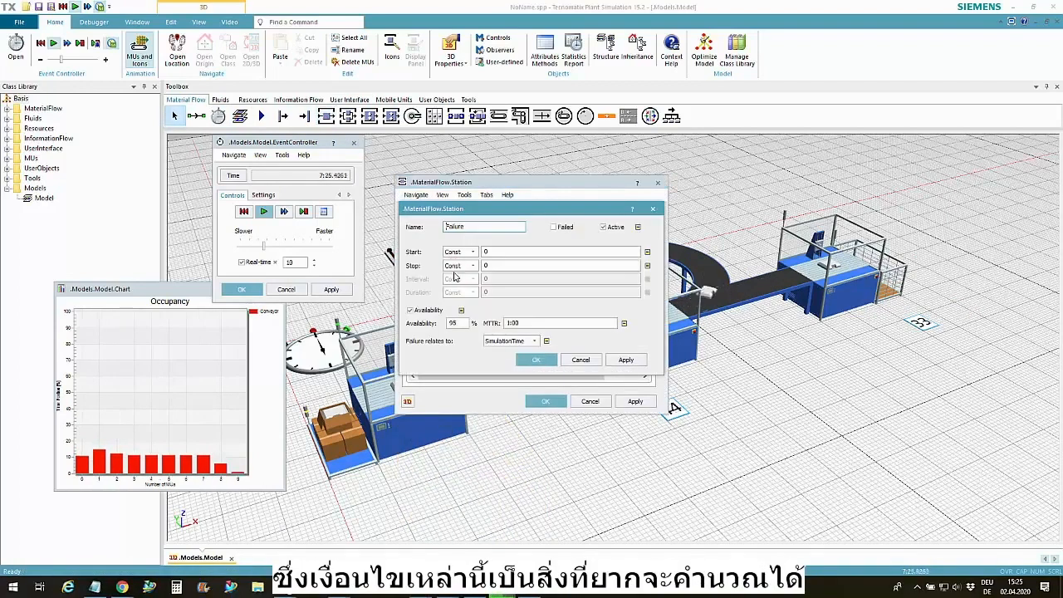
pyautogui.click(522, 359)
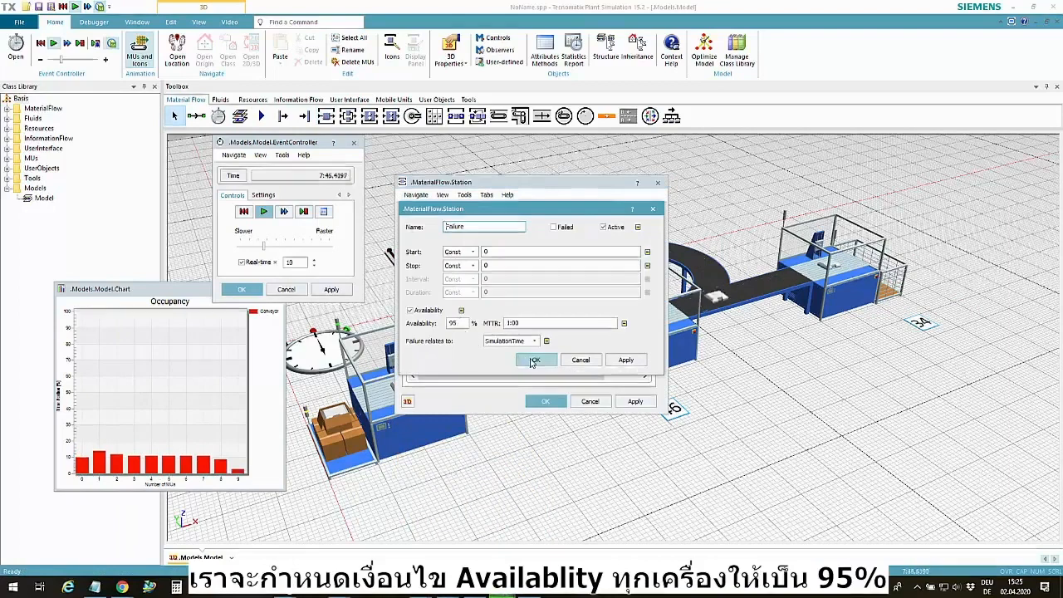
pyautogui.click(546, 402)
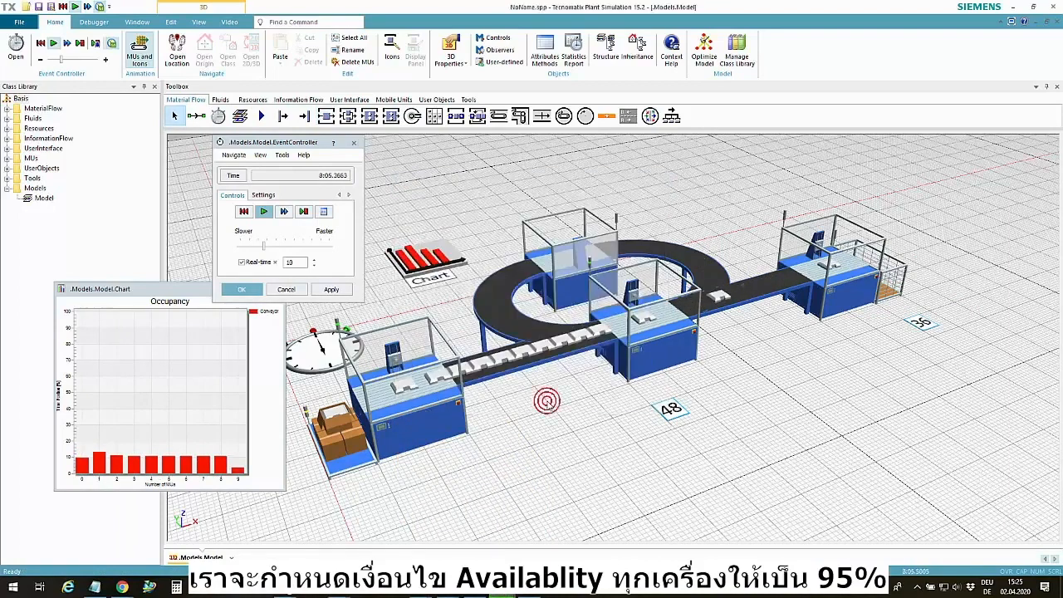
# Reset and restart the simulation with the station failures, and turn off real-time mode
pyautogui.click(245, 213)
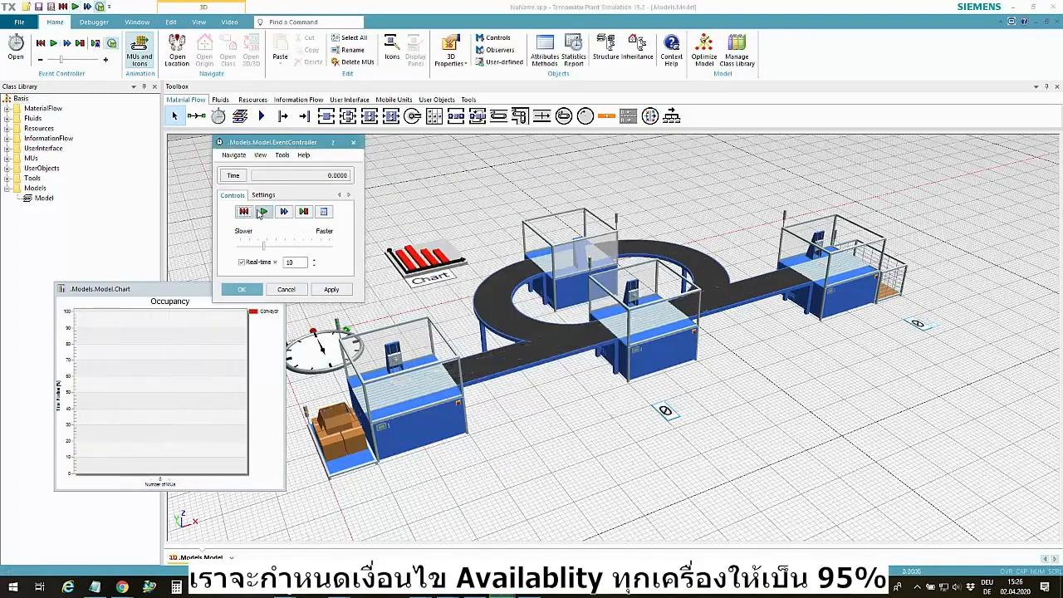
pyautogui.click(265, 213)
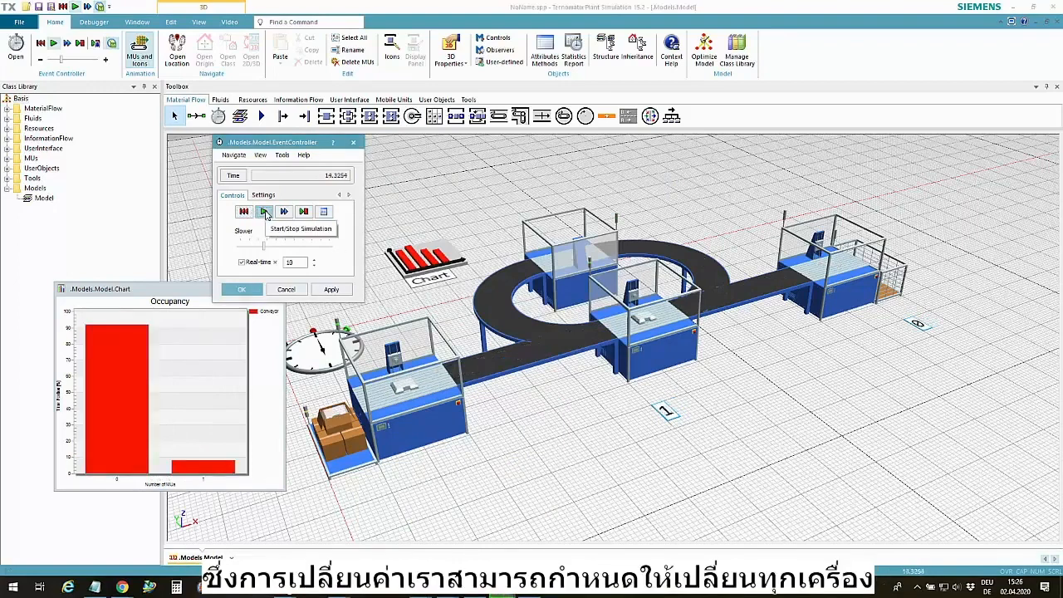
pyautogui.click(266, 263)
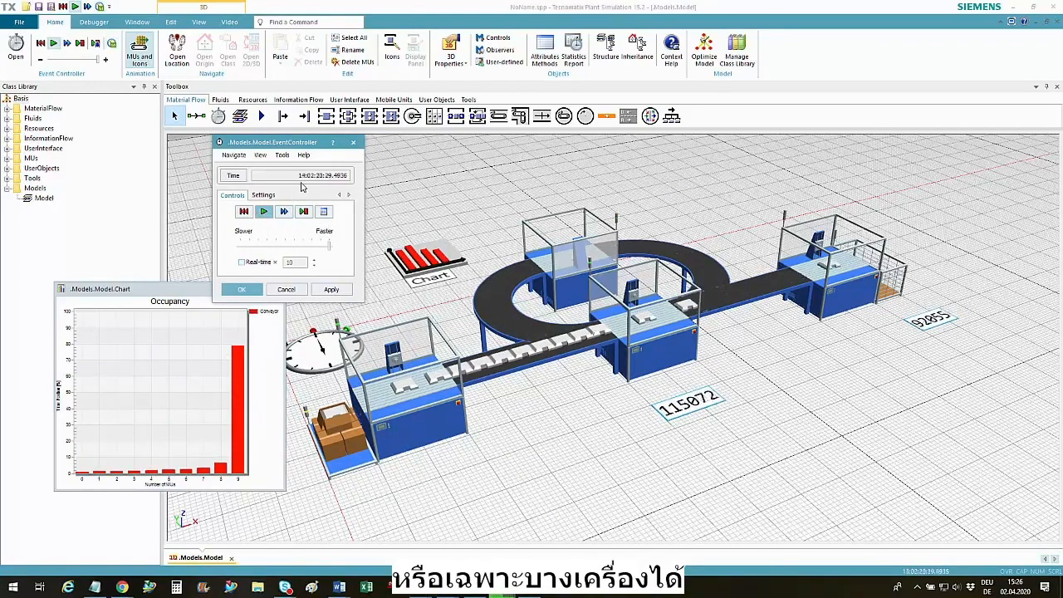
# Insert a BottleneckAnalyzer behind the last straight conveyor and run its analysis on the line
pyautogui.click(470, 101)
pyautogui.moveTo(200, 119); pyautogui.dragTo(715, 226)
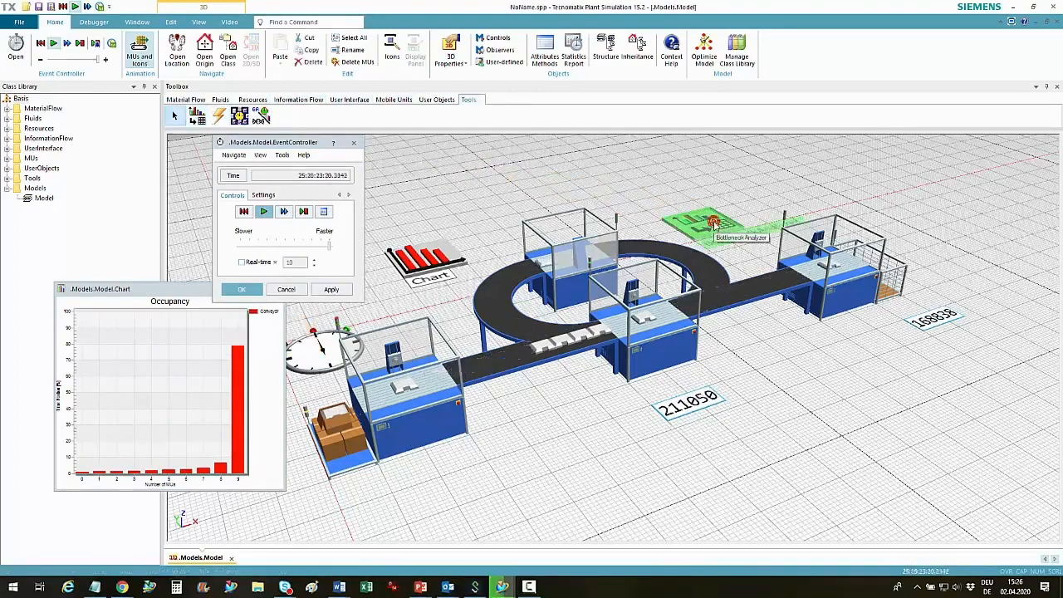
pyautogui.rightClick(713, 224)
pyautogui.click(735, 240)
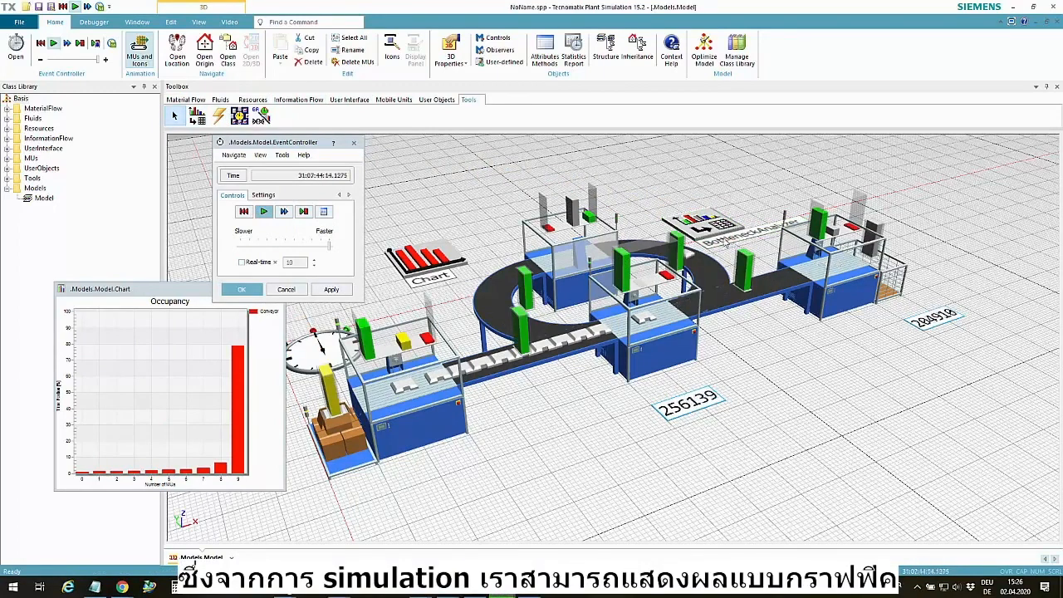
# Stop the simulation and examine the bottleneck bars above the stations and conveyors
pyautogui.click(262, 212)
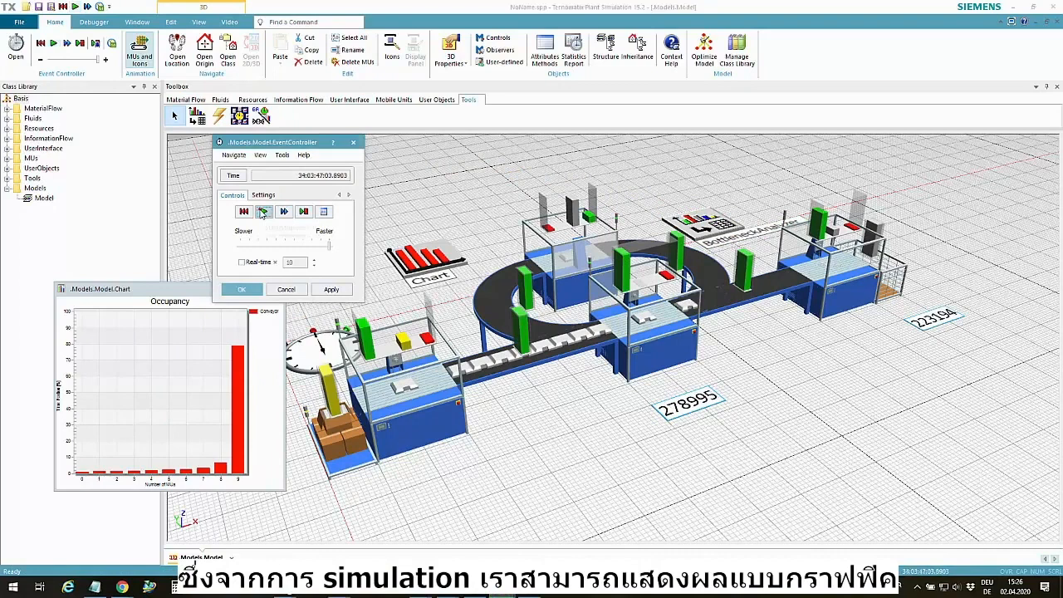
pyautogui.click(261, 211)
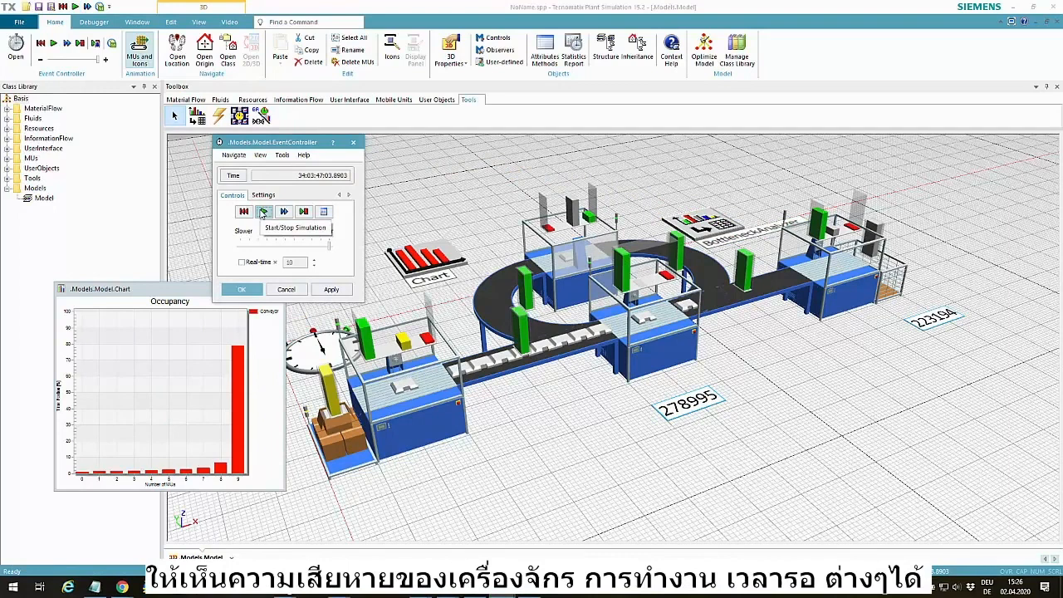
pyautogui.click(263, 213)
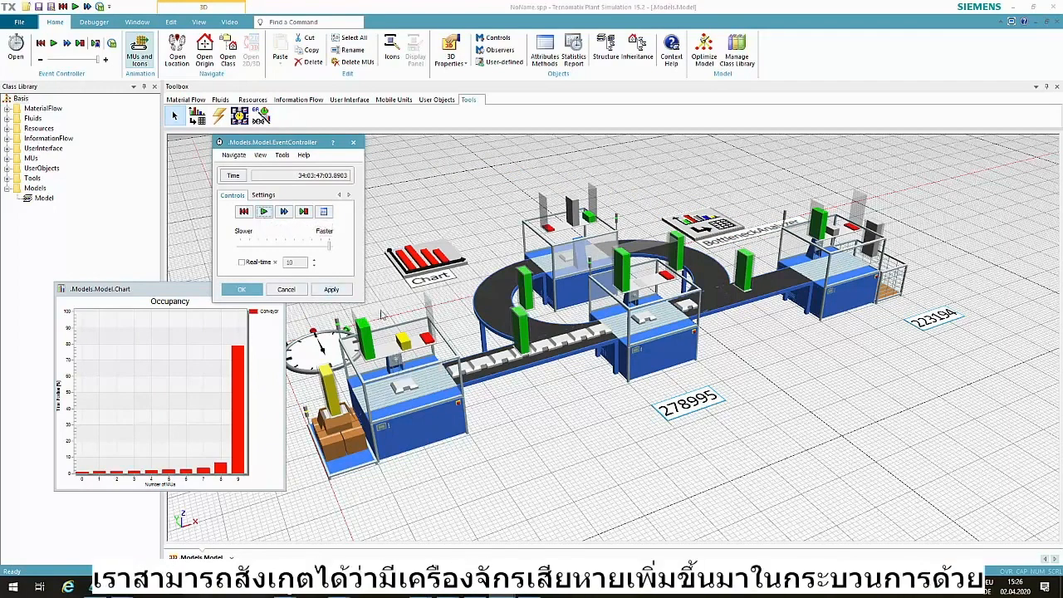
# Insert an ExperimentManager in front of the line and assign the Drain's StatNumIn as its output value
pyautogui.moveTo(240, 116); pyautogui.dragTo(766, 467)
pyautogui.moveTo(888, 303); pyautogui.dragTo(785, 469)
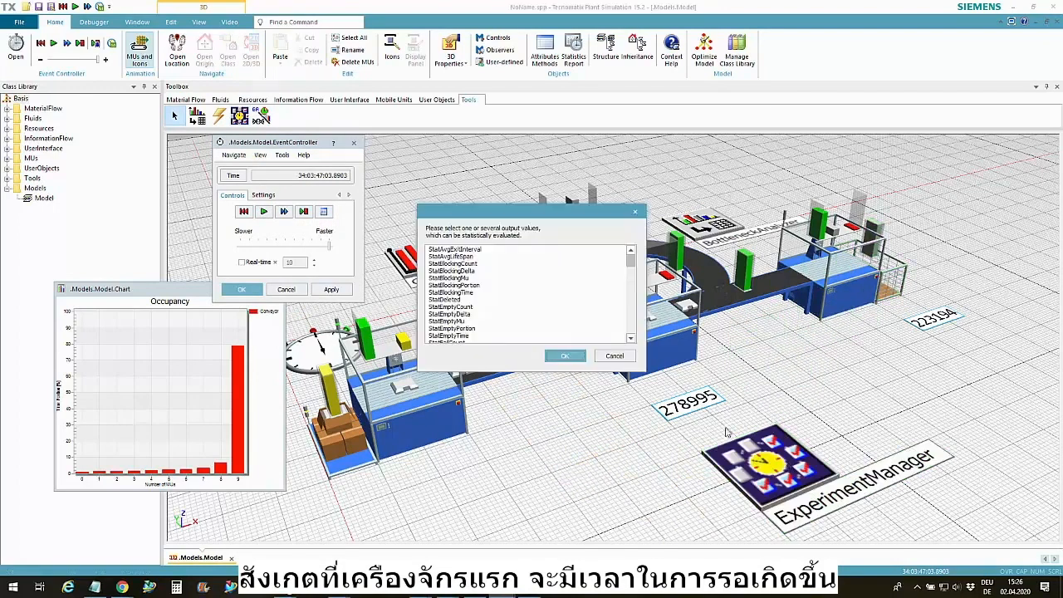
pyautogui.click(633, 308)
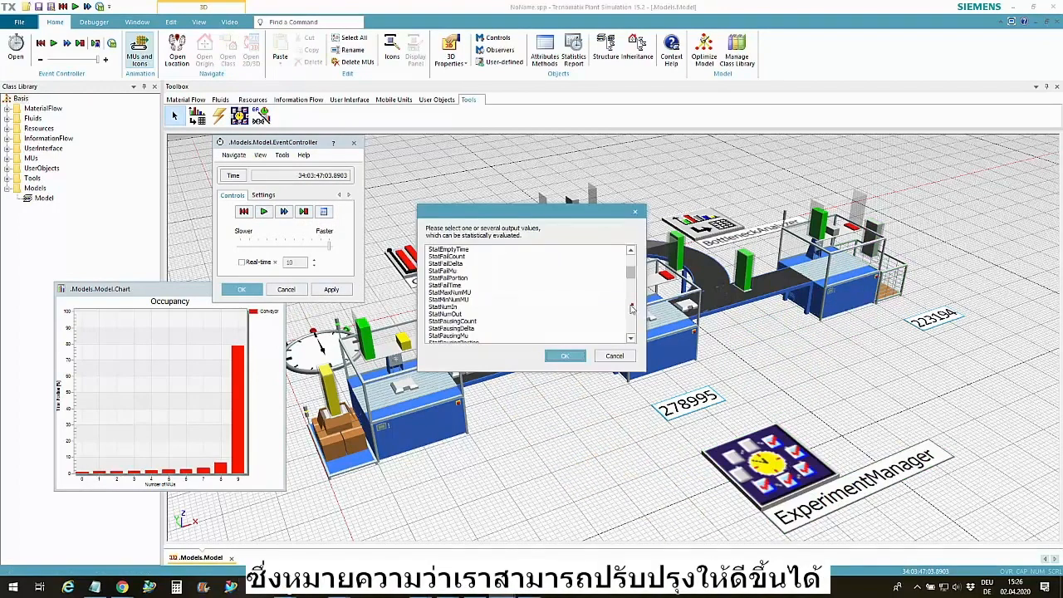
pyautogui.click(556, 357)
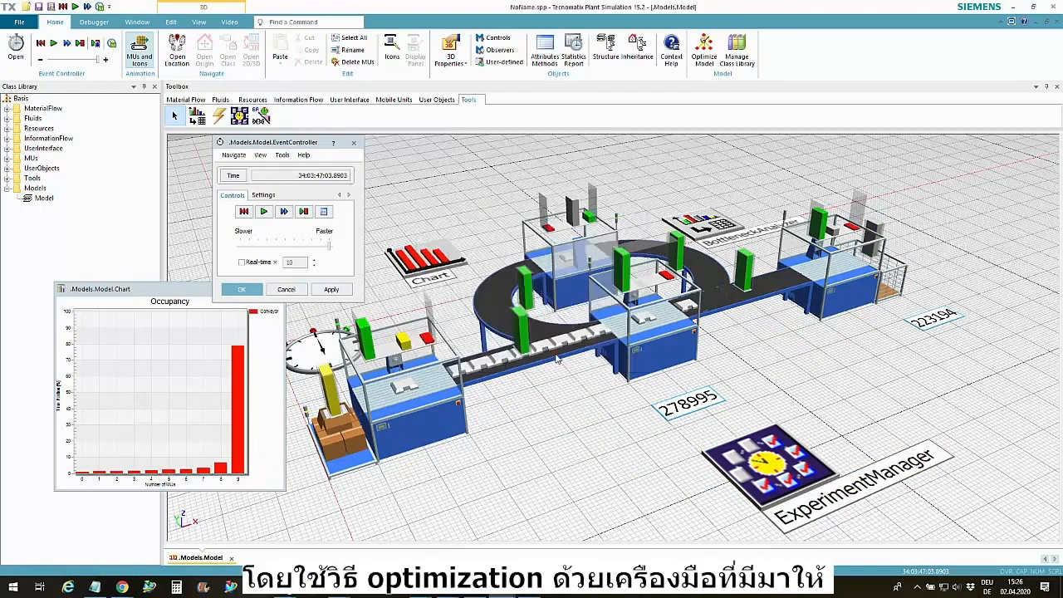
# Assign the first straight conveyor's Capacity as an input value of the ExperimentManager and reset the simulation
pyautogui.click(556, 357)
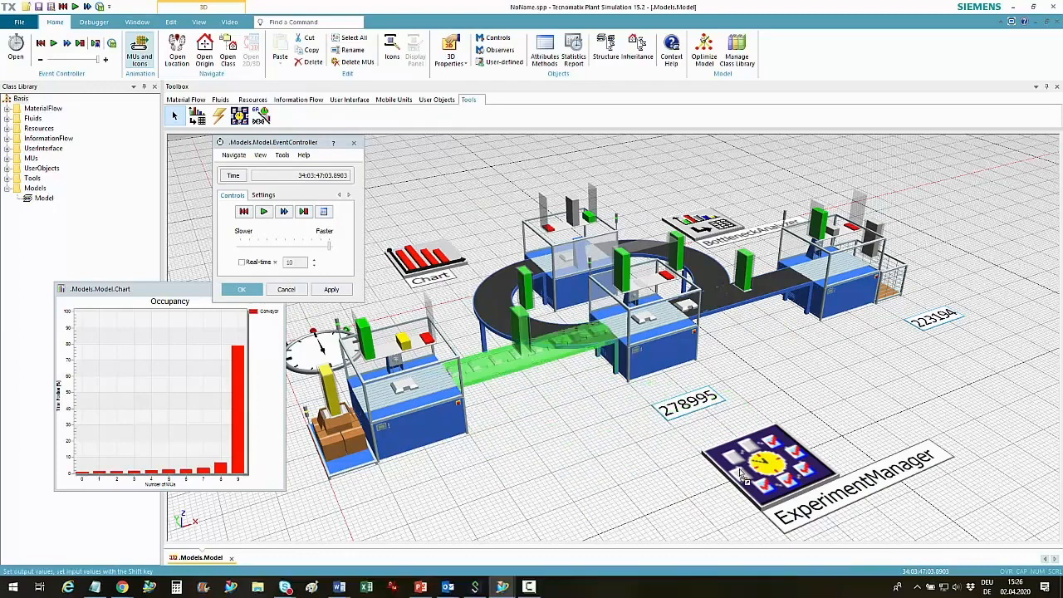
pyautogui.moveTo(740, 470); pyautogui.dragTo(740, 471)
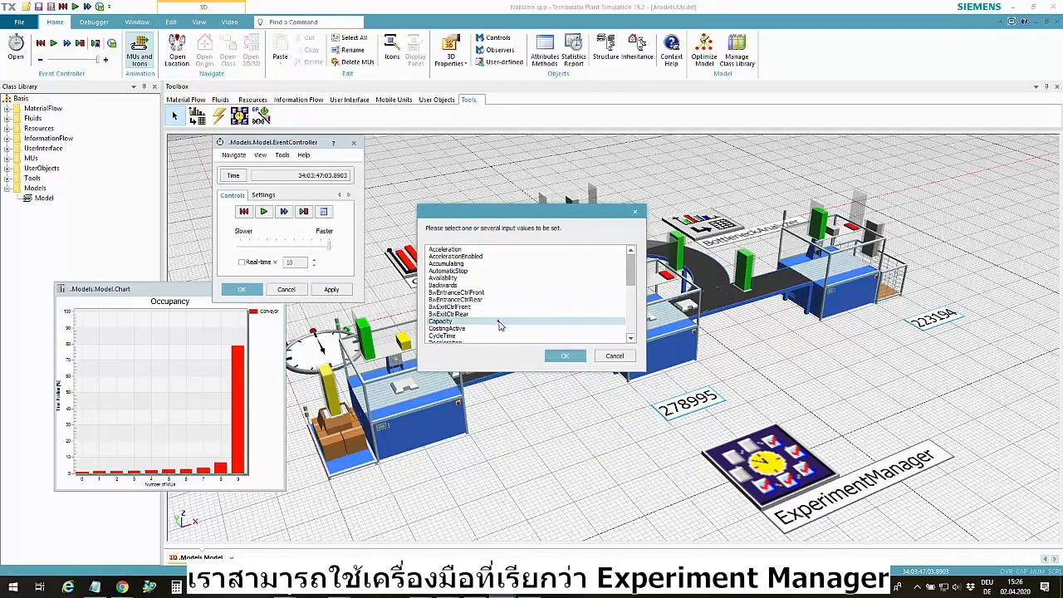
pyautogui.click(499, 323)
pyautogui.click(563, 356)
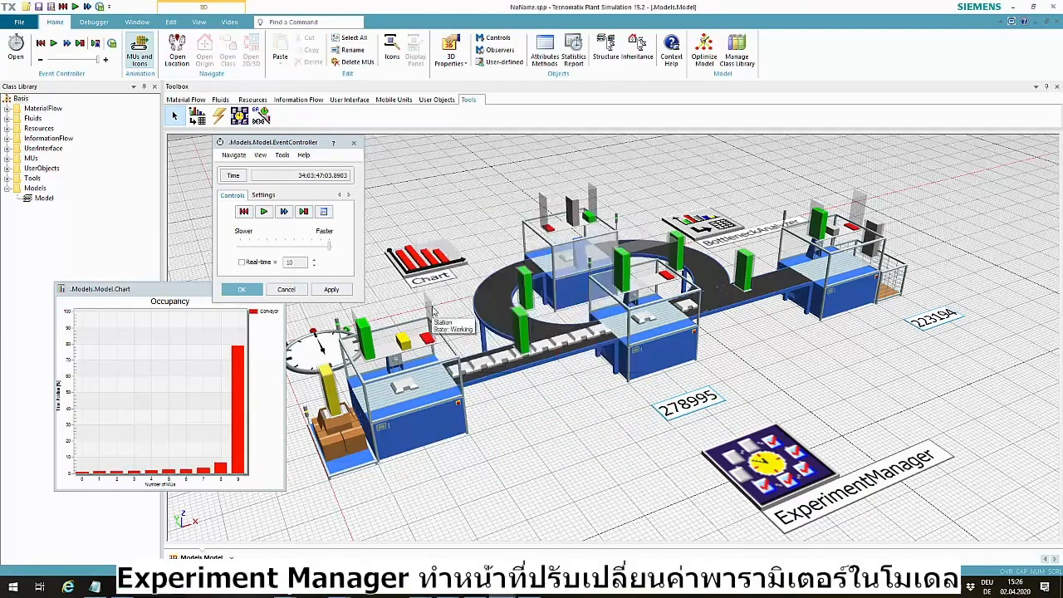
pyautogui.click(244, 211)
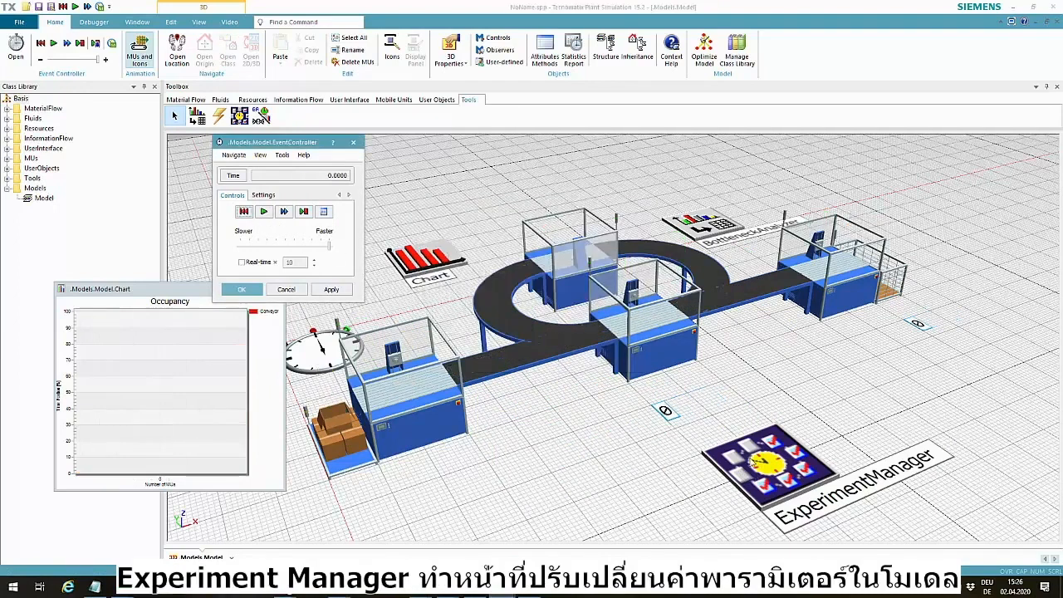
# Generate a multi-level experimental design for the conveyor's Capacity in the ExperimentManager, with lower level 1, upper level 8 and increment 1
pyautogui.doubleClick(748, 455)
pyautogui.click(500, 189)
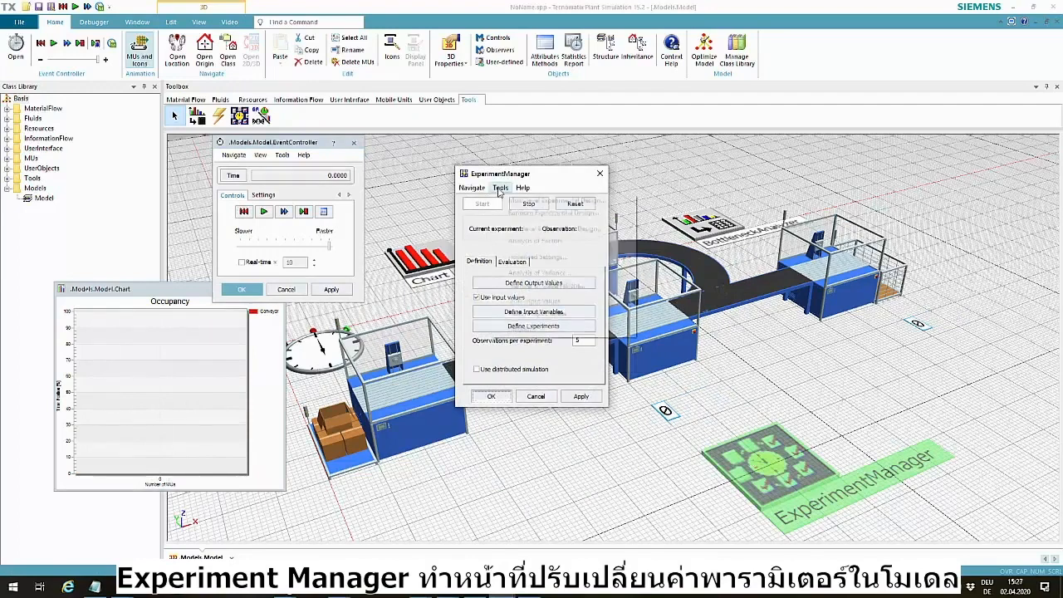
pyautogui.click(524, 201)
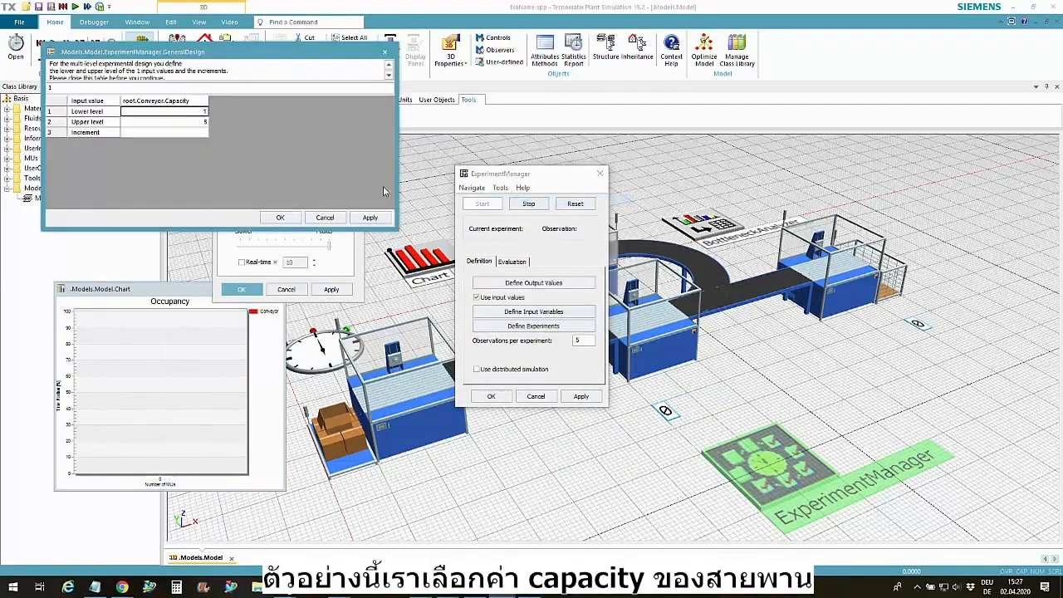
pyautogui.click(197, 122)
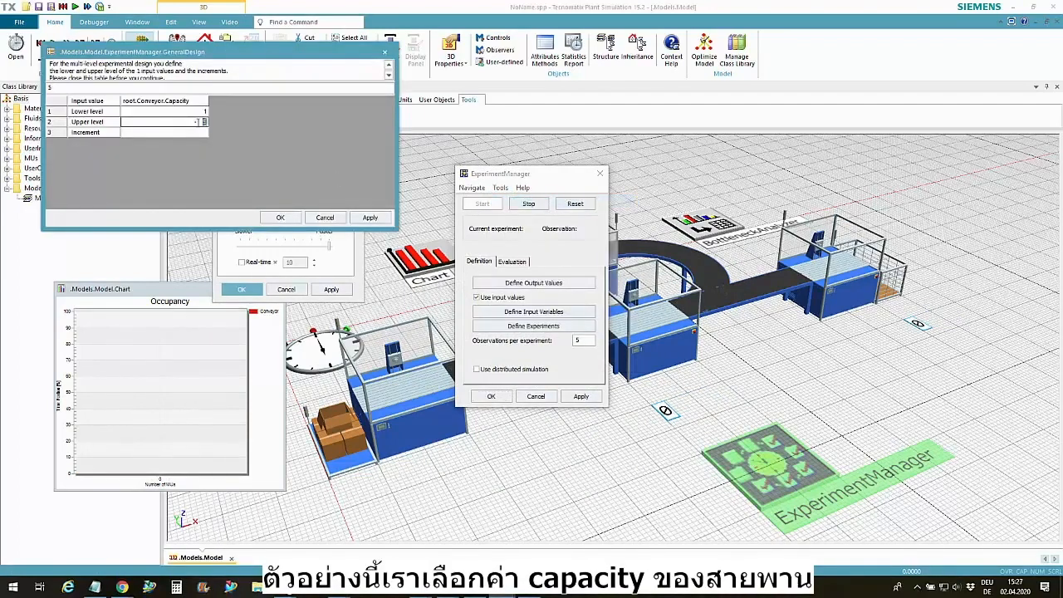
pyautogui.click(199, 134)
pyautogui.write('1')
pyautogui.click(370, 218)
pyautogui.click(281, 218)
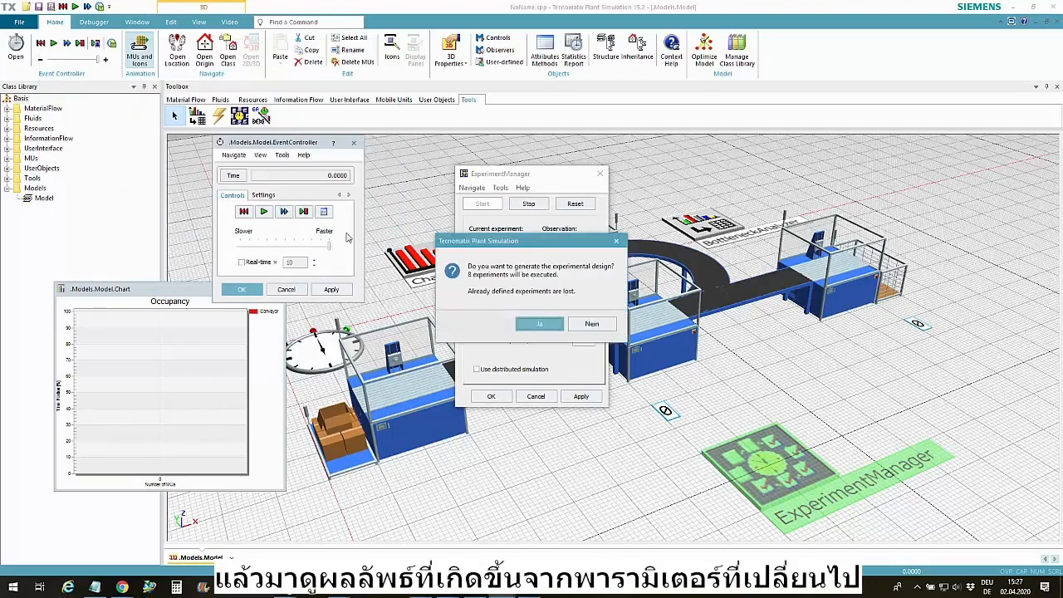
pyautogui.click(542, 323)
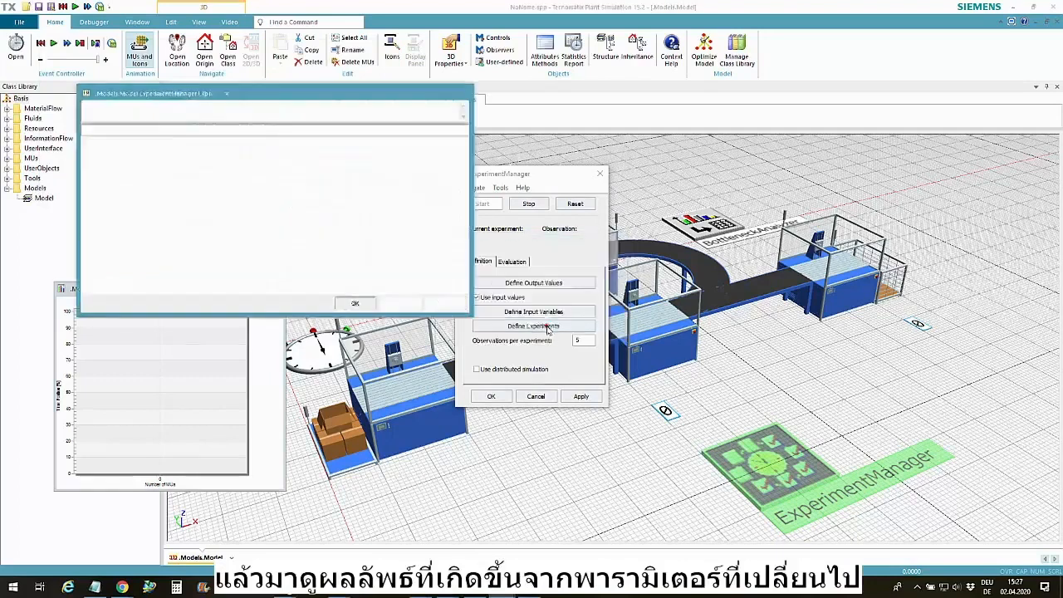
pyautogui.click(397, 304)
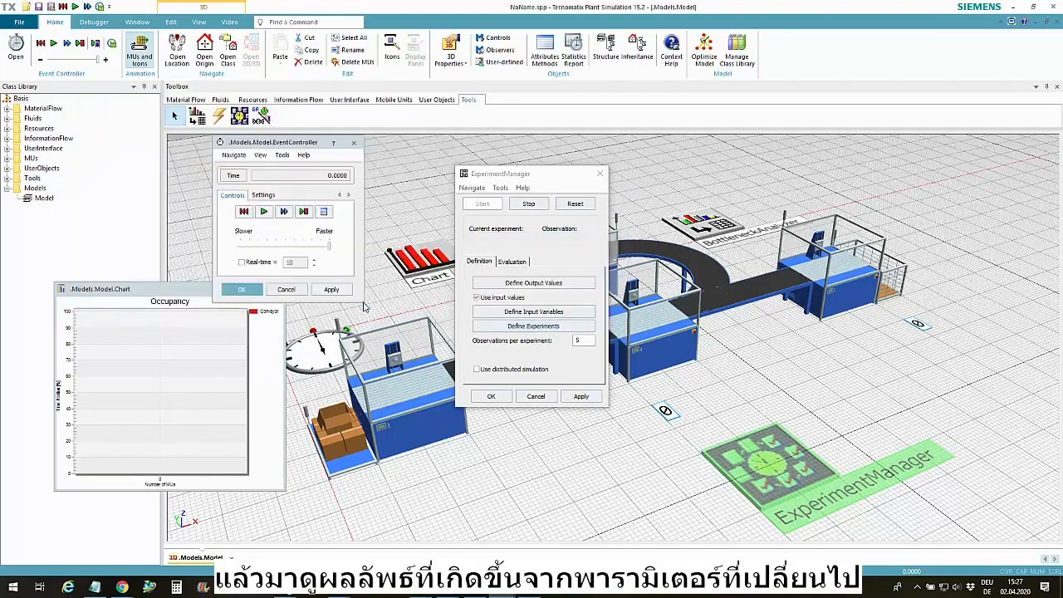
# Set the EventController's end time to one day (1:::) and close its dialog
pyautogui.click(270, 194)
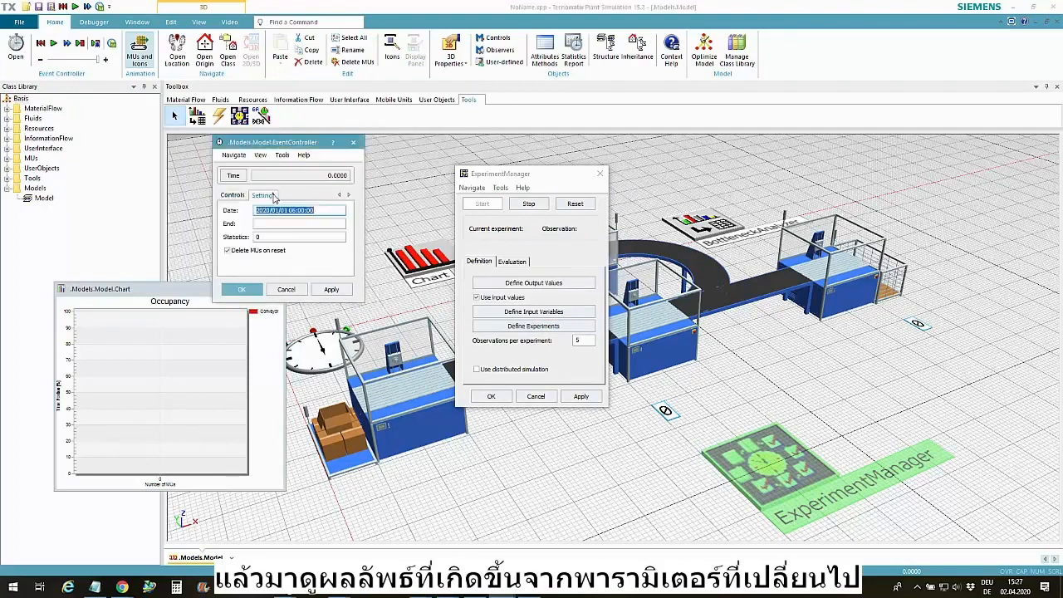
pyautogui.click(275, 224)
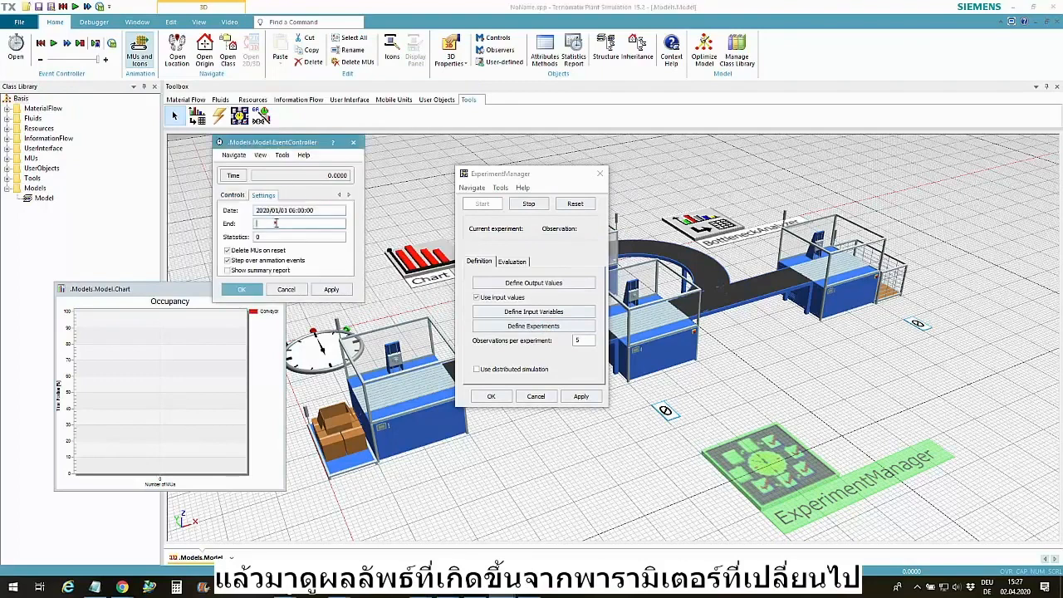
pyautogui.write('1:::')
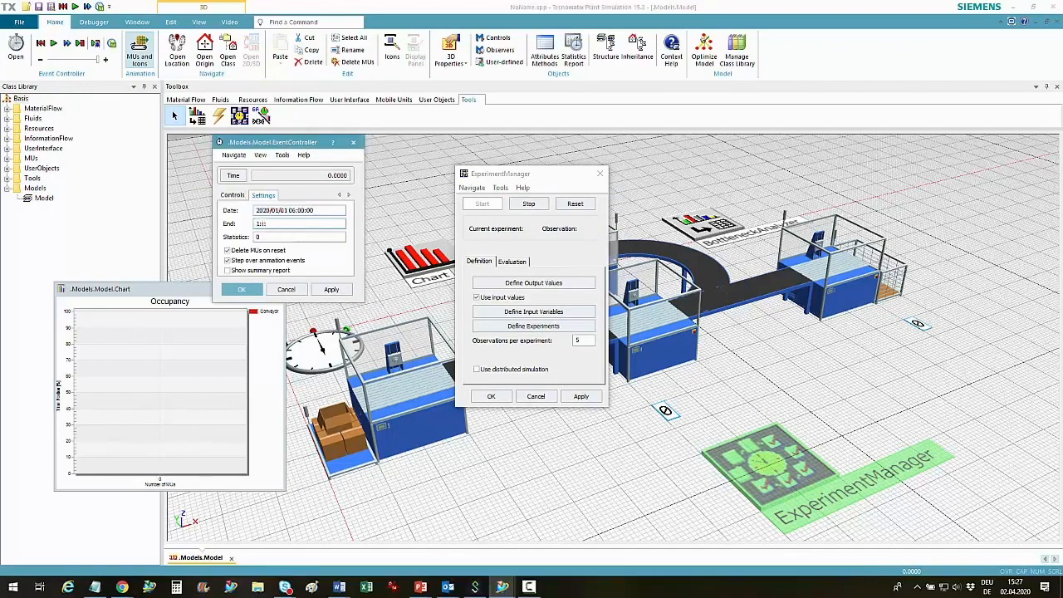
pyautogui.click(333, 290)
pyautogui.click(242, 290)
# Reset the ExperimentManager, run all the experiments and close the generated report to return to the model
pyautogui.click(575, 205)
pyautogui.click(483, 205)
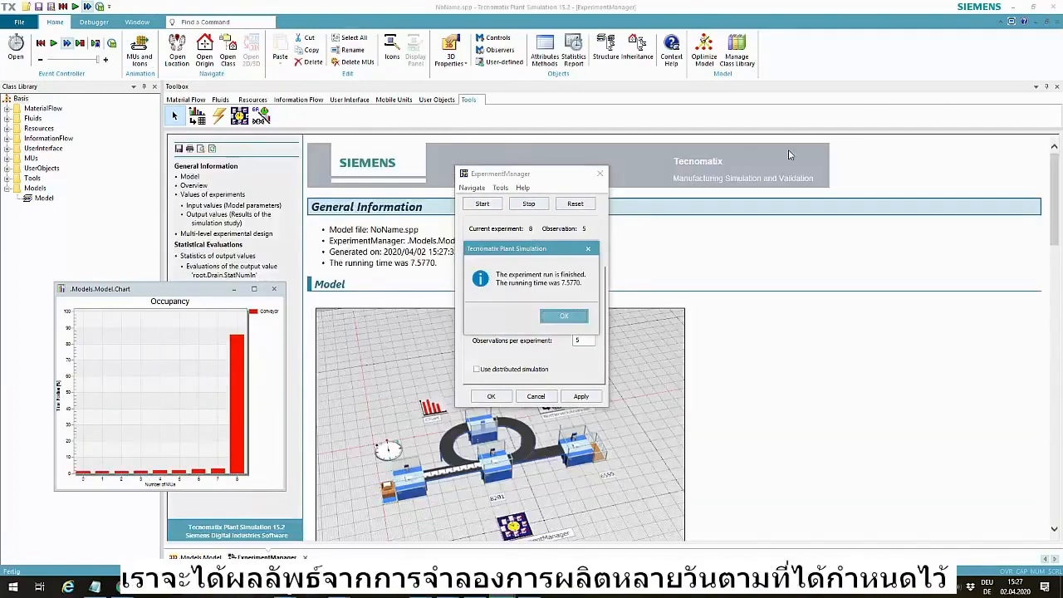
pyautogui.click(575, 313)
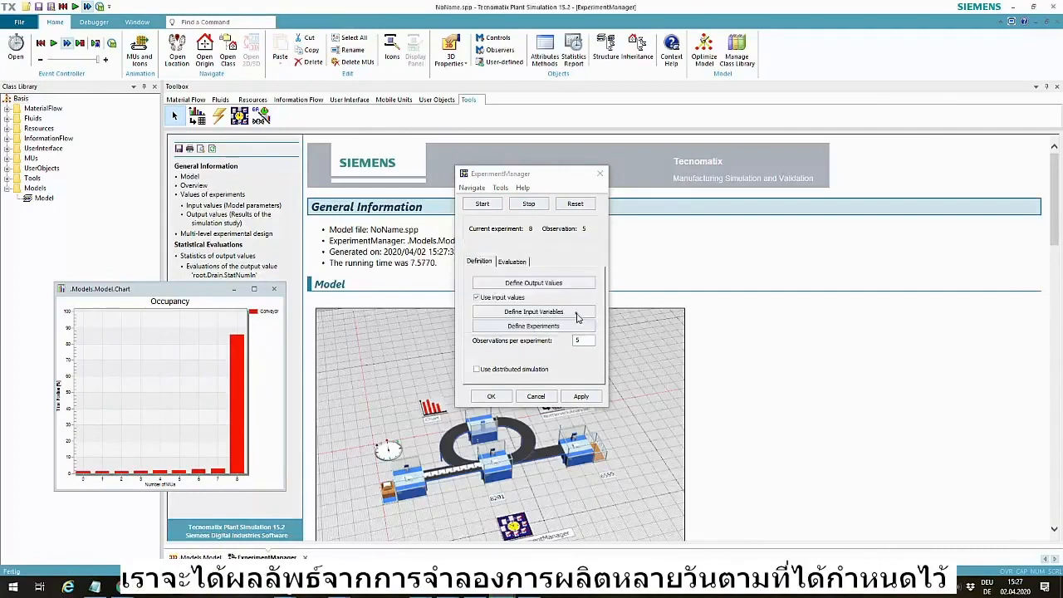
pyautogui.click(1057, 22)
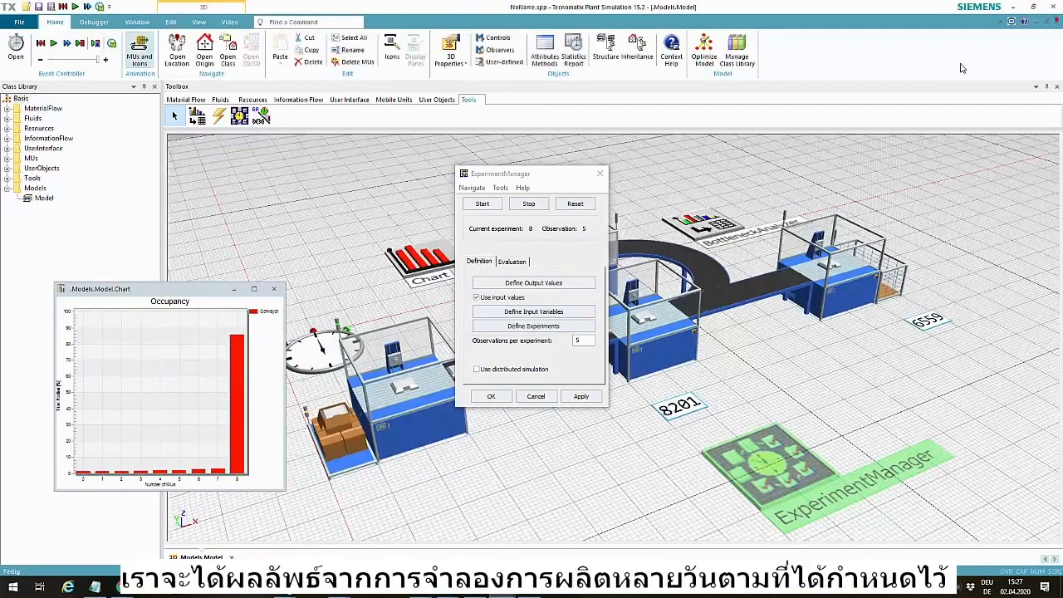
# Examine the ExperimentManager's chart of min-max intervals for the Drain throughput across the experiments and close it
pyautogui.click(513, 262)
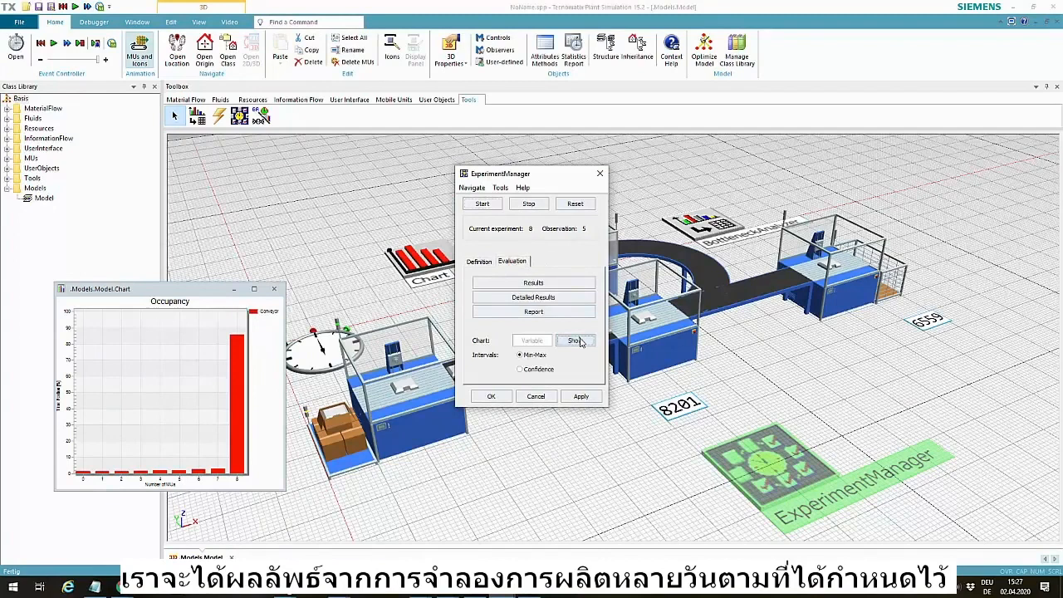
pyautogui.click(575, 341)
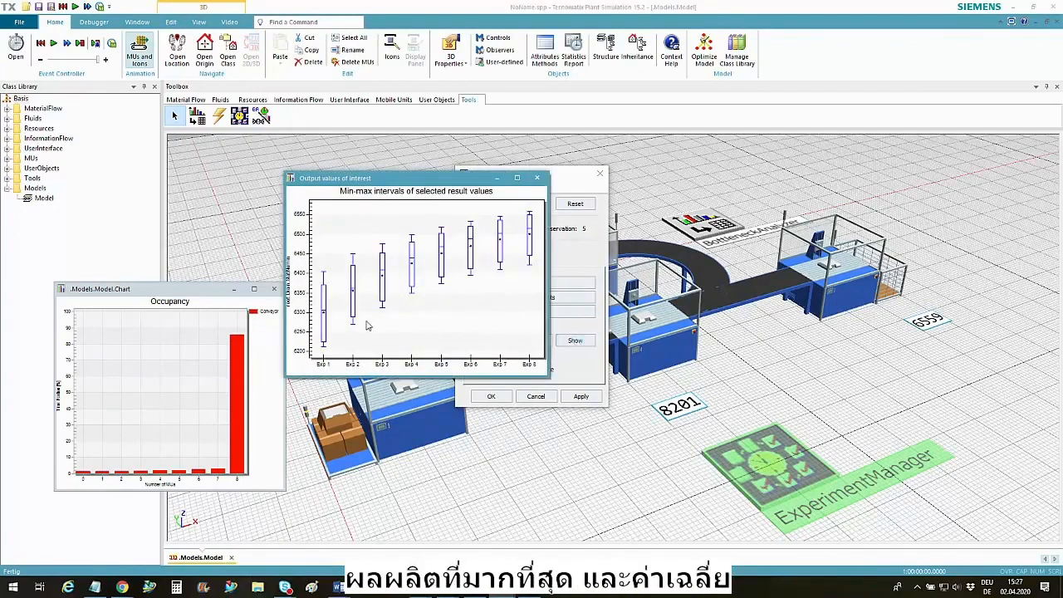
pyautogui.click(537, 178)
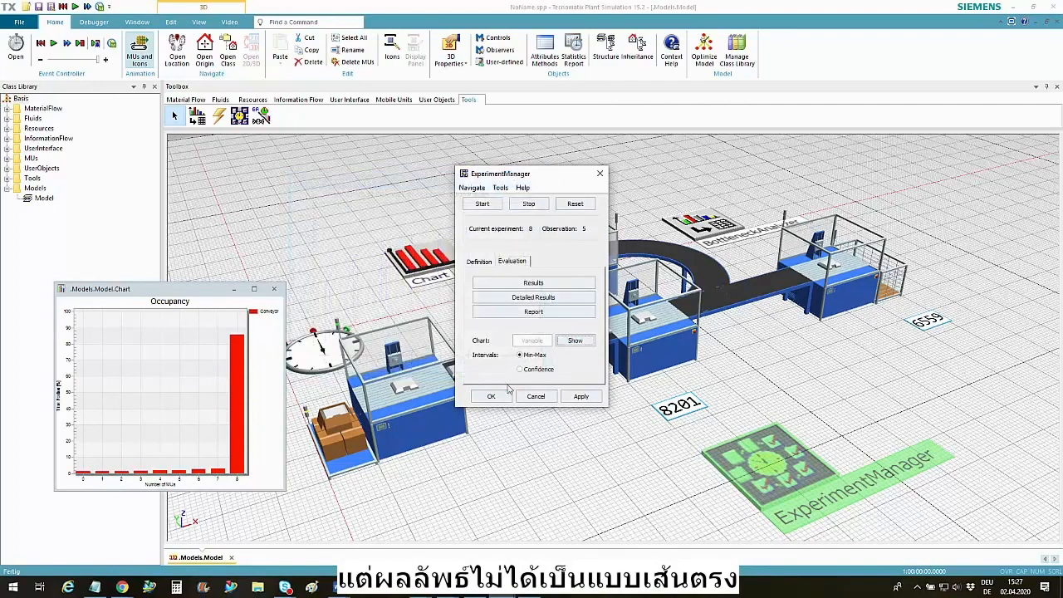